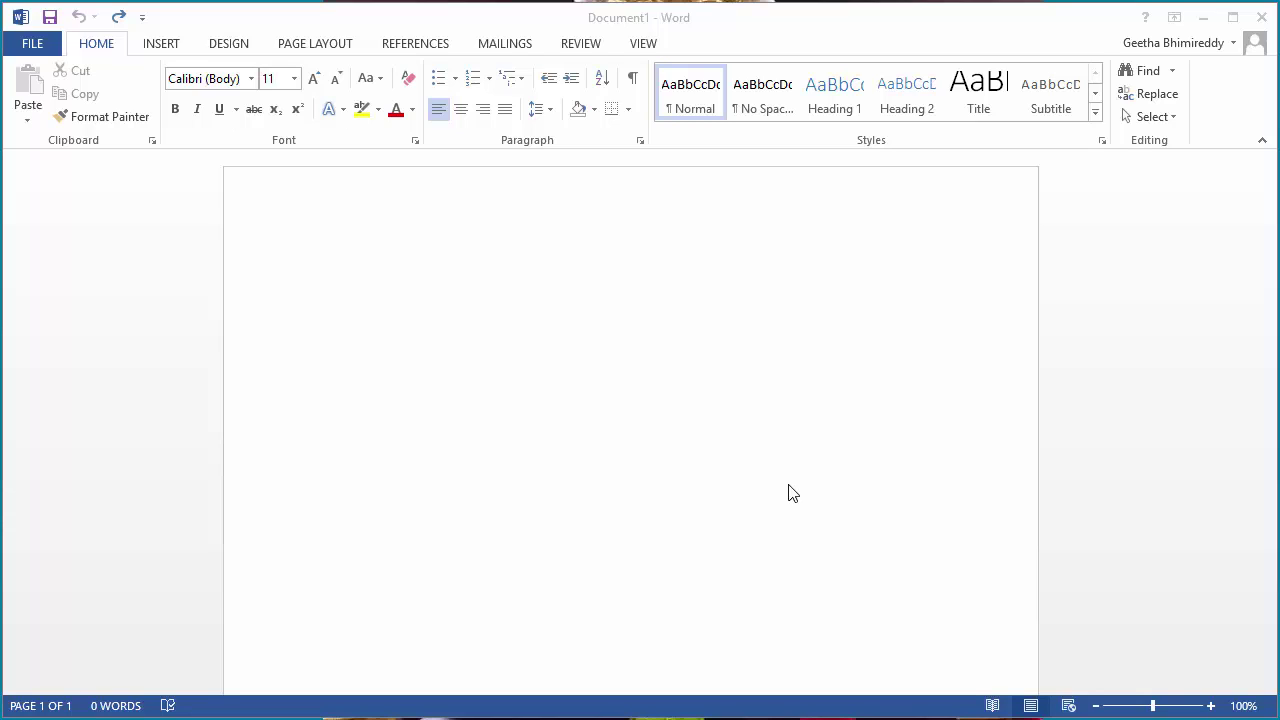
# - Open the Table menu on the Insert ribbon to show the table insertion options
pyautogui.click(160, 45)
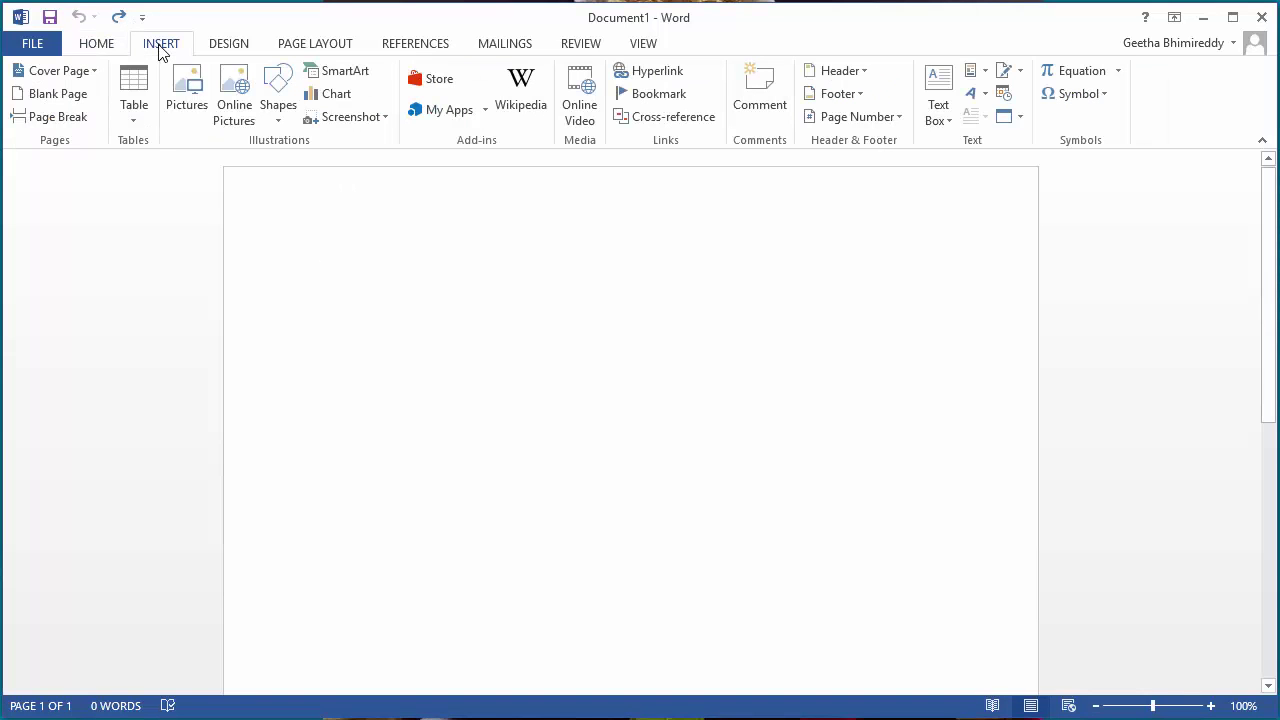
pyautogui.click(138, 111)
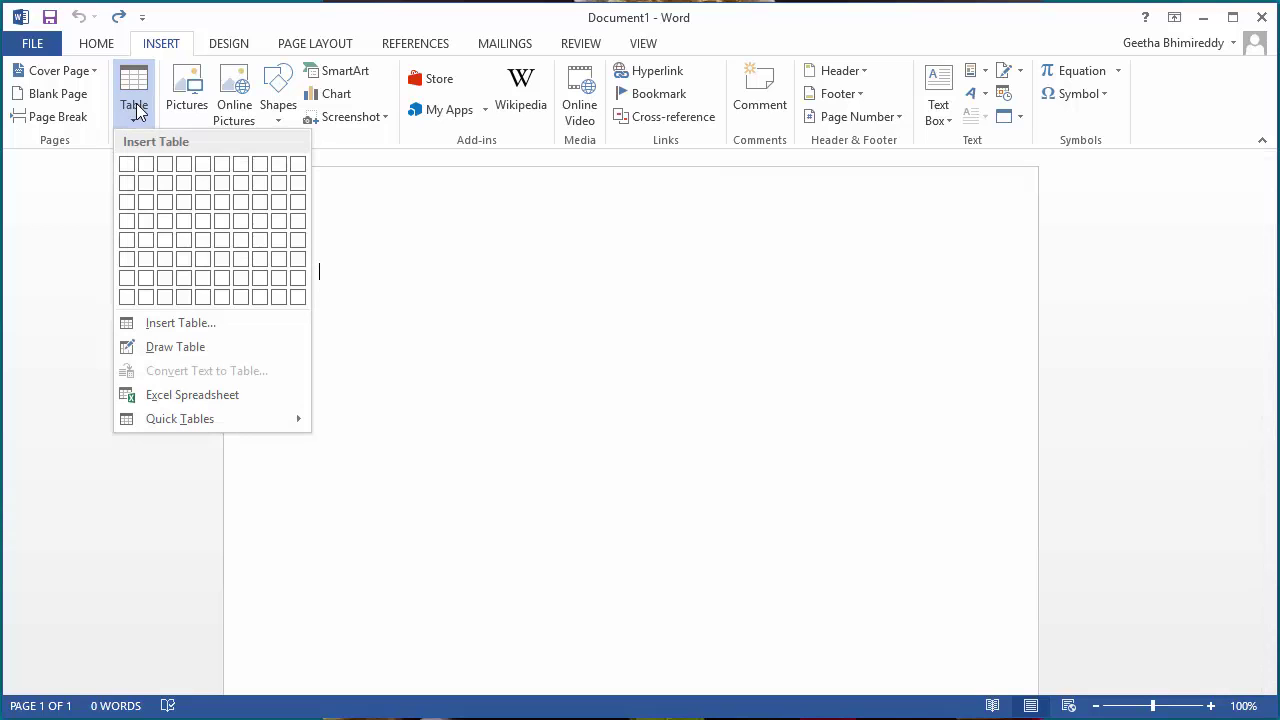
# - Embed an Excel spreadsheet and enter headers Name, Salary, Bonus, Total across A1:D1
pyautogui.click(195, 395)
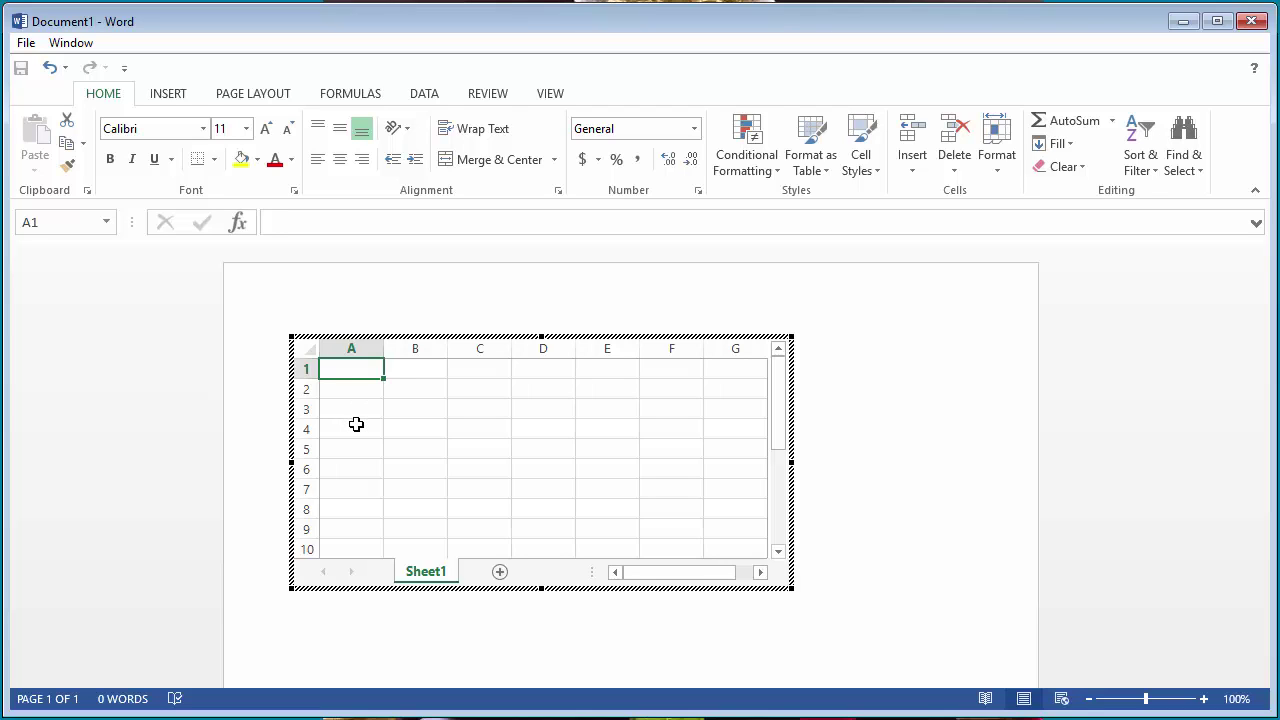
pyautogui.write('Nam')
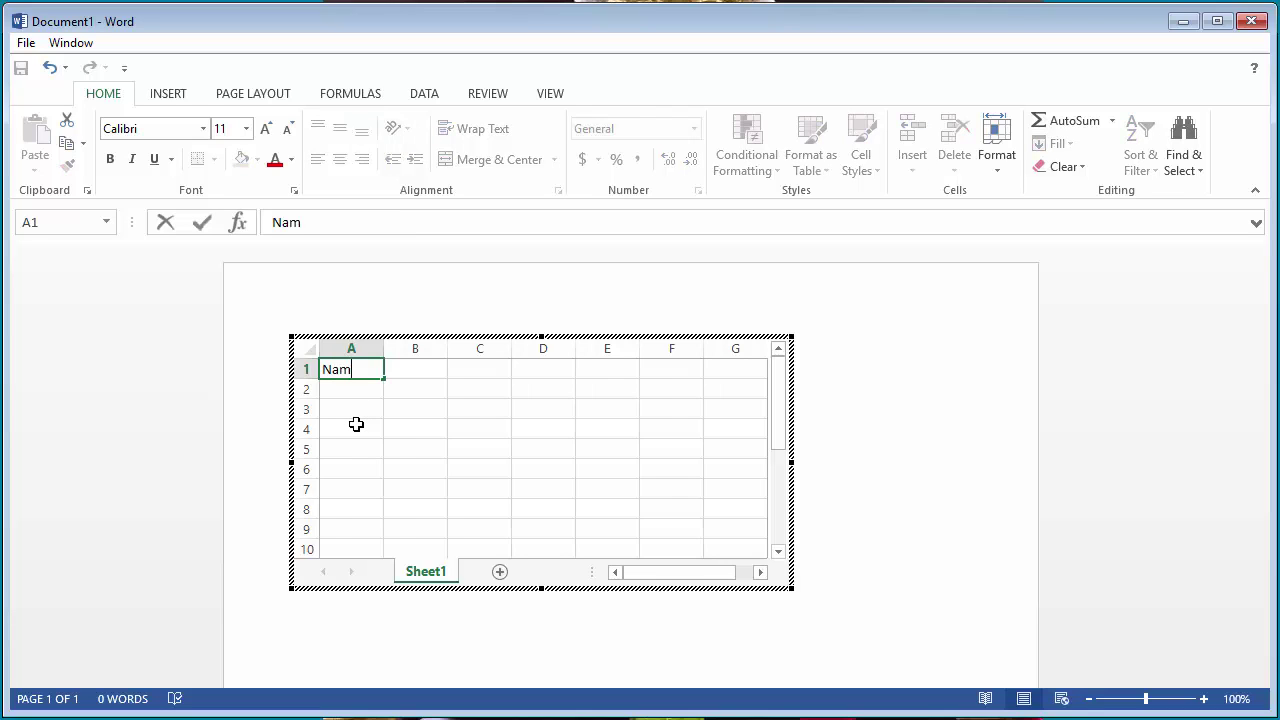
pyautogui.write('e')
pyautogui.press('Tab')
pyautogui.write('S')
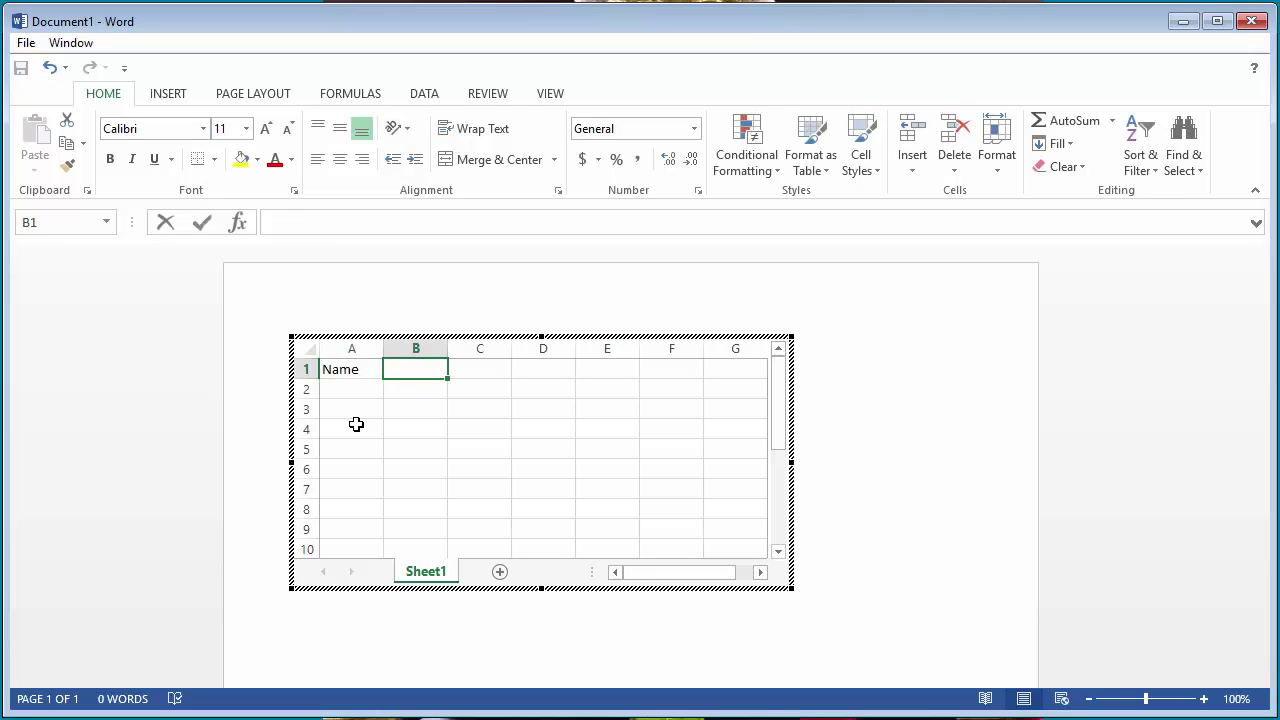
pyautogui.write('alary')
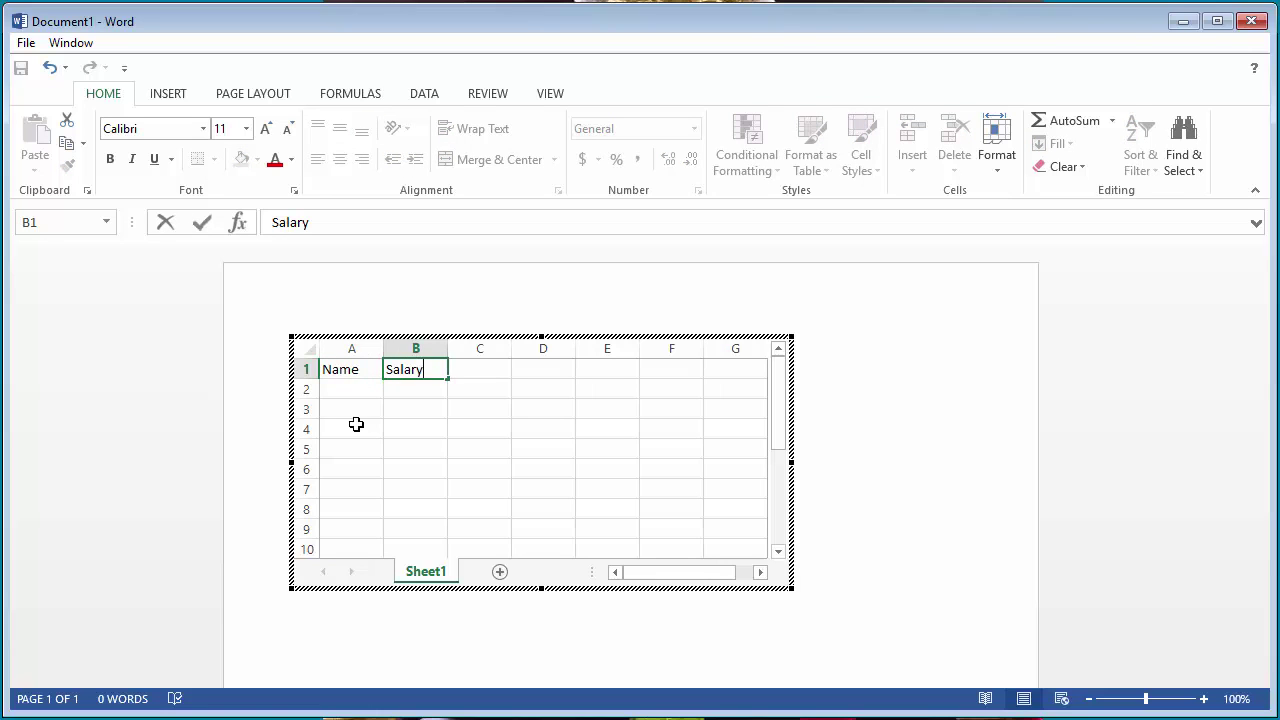
pyautogui.press('Tab')
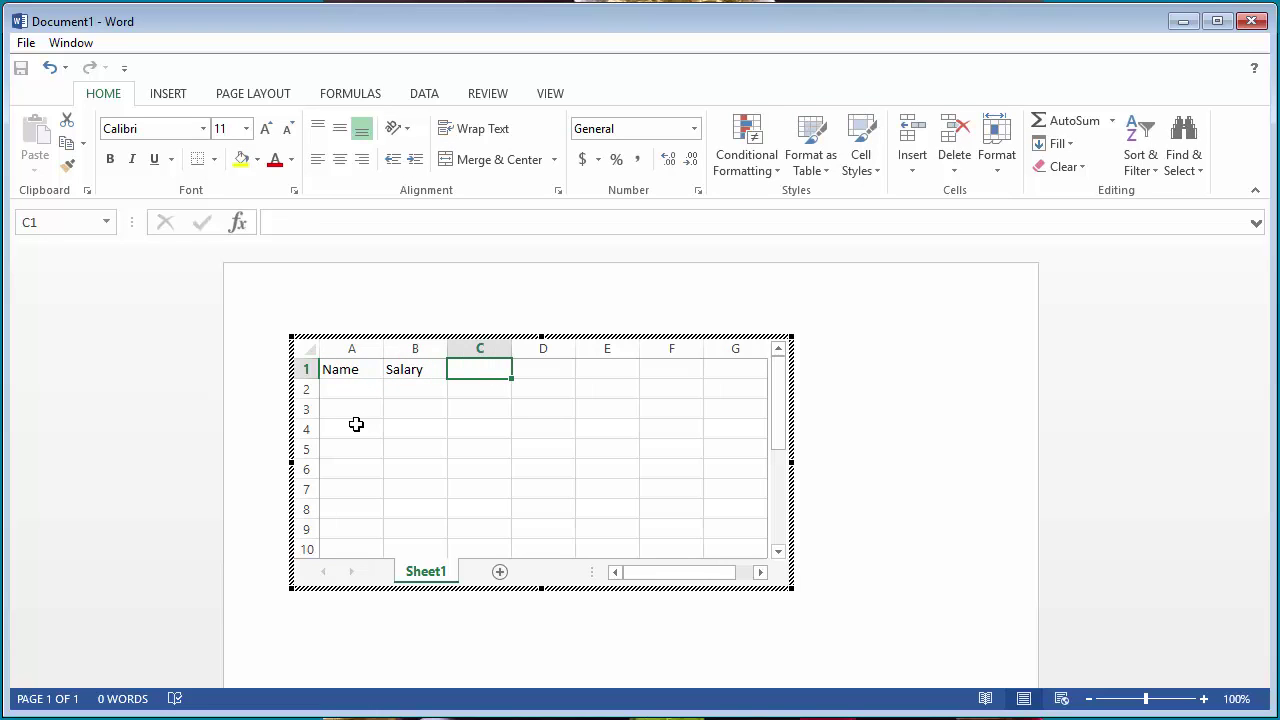
pyautogui.write('Bonus')
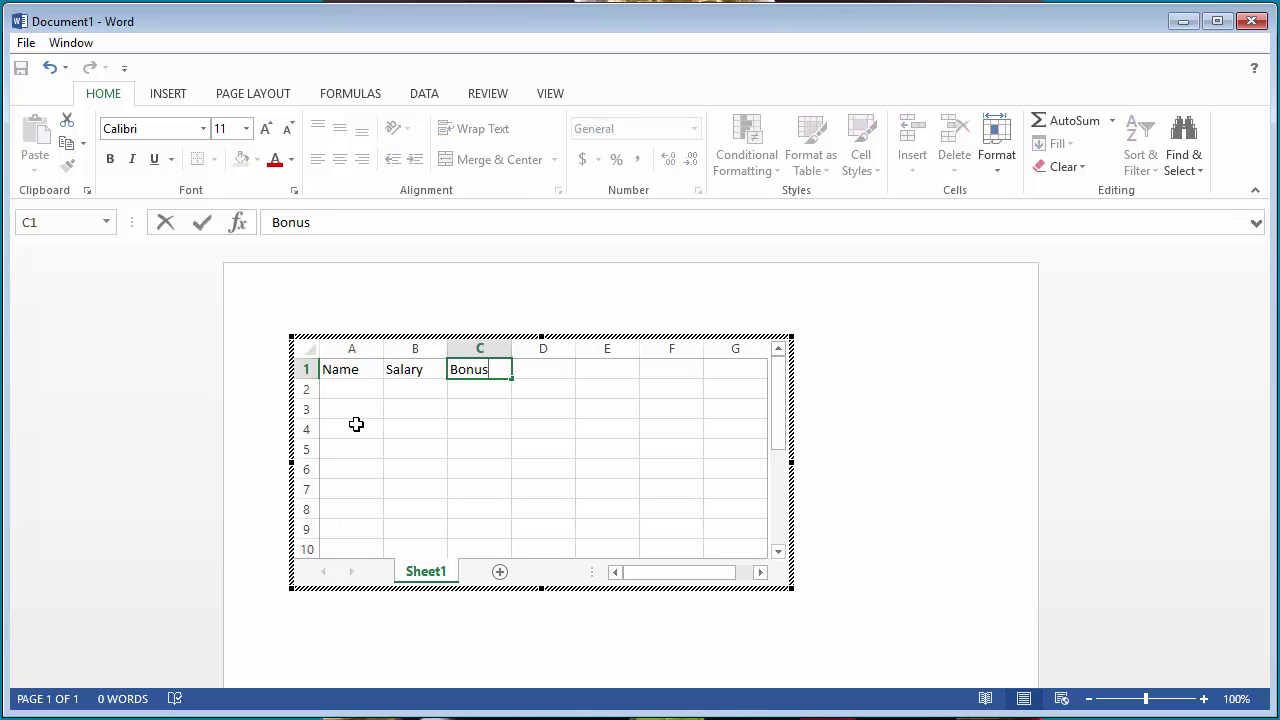
pyautogui.press('Tab')
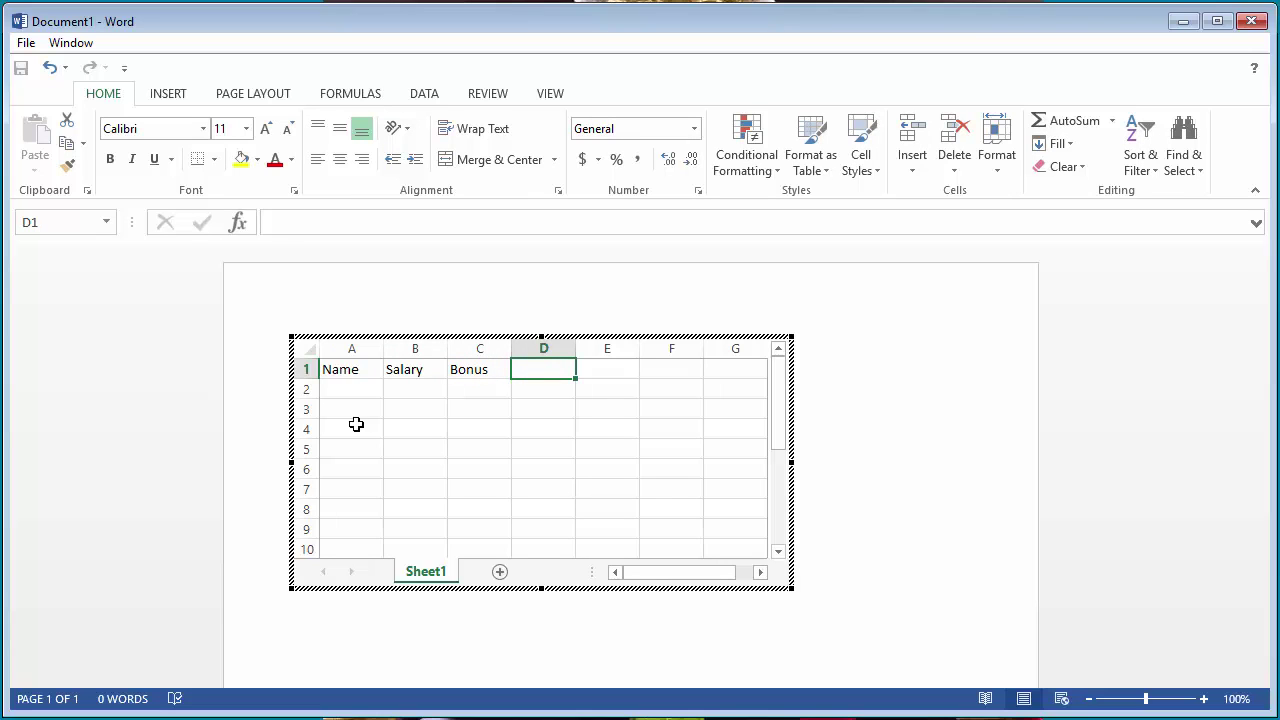
pyautogui.write('Total')
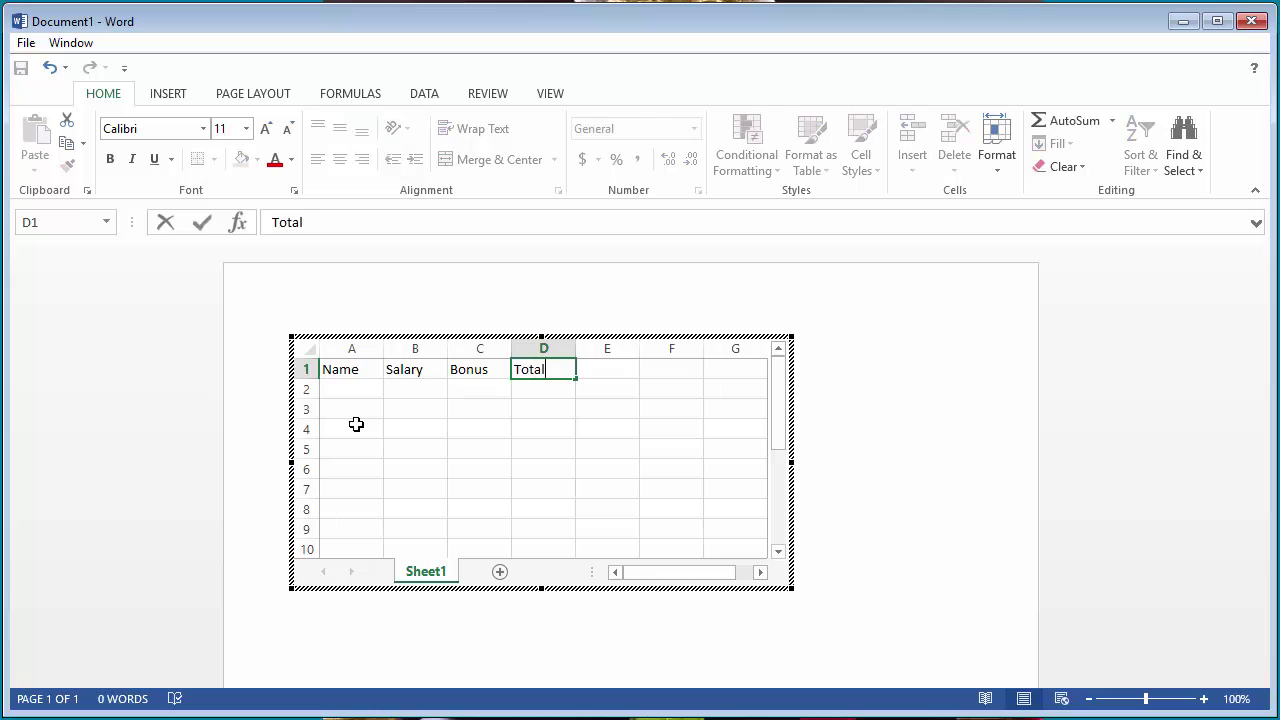
# - Fill row 2 with the first employee's name, salary 2000 and bonus 500
pyautogui.press('Return')
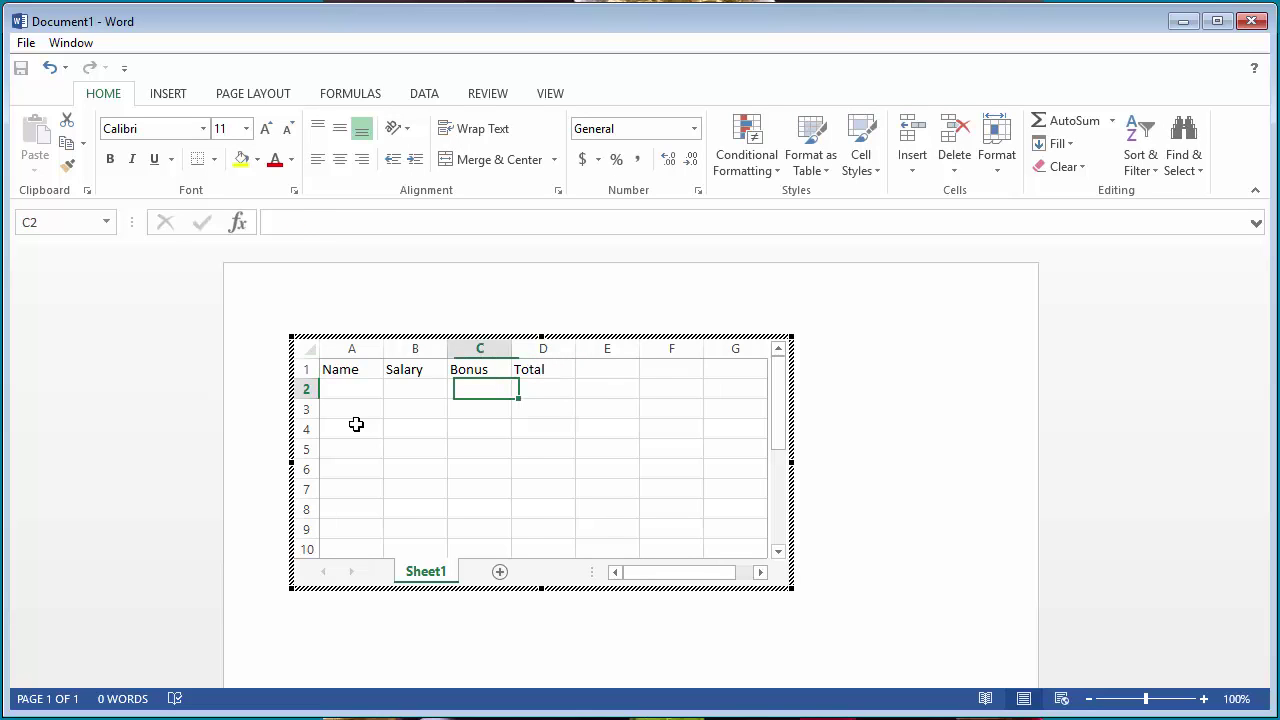
pyautogui.write('John')
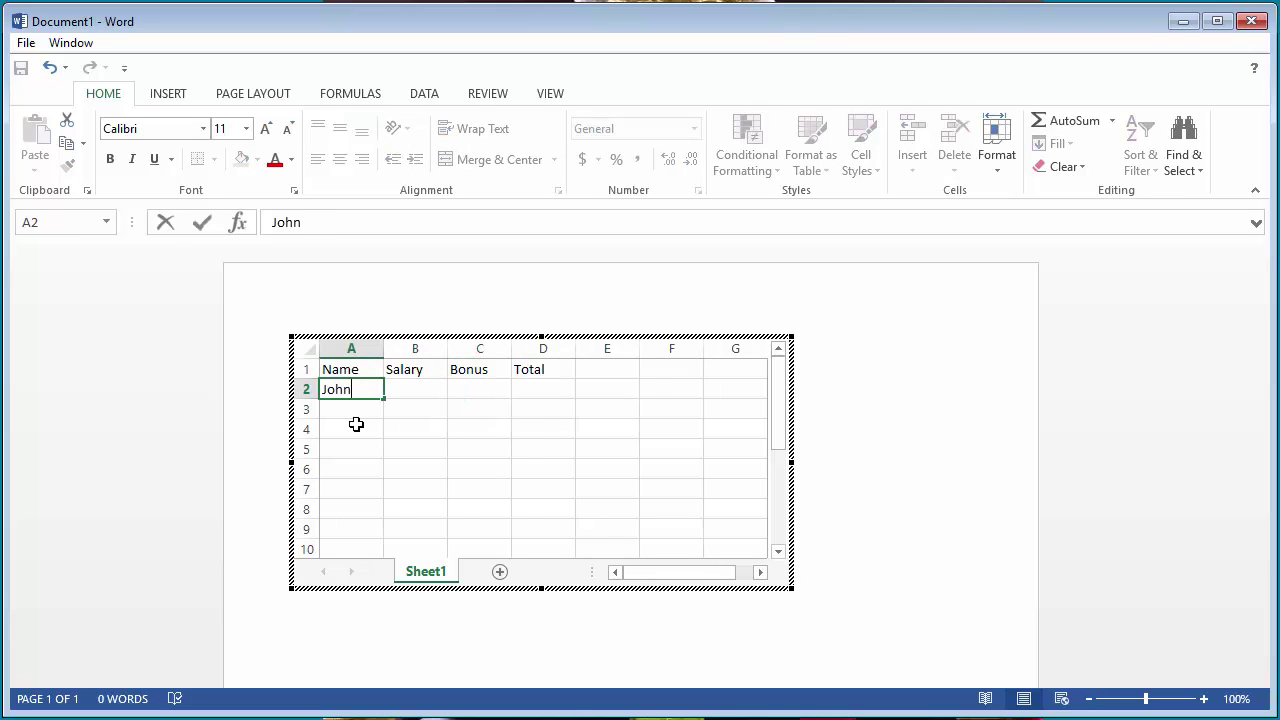
pyautogui.press('Tab')
pyautogui.write('20')
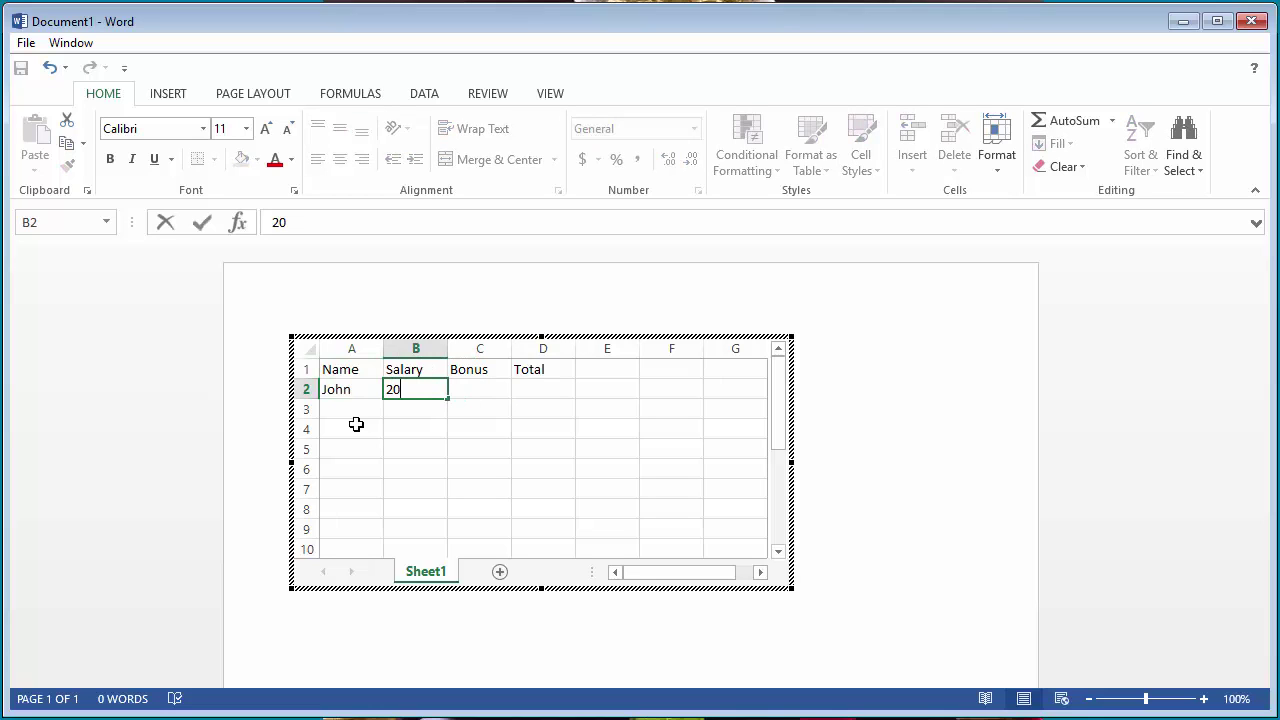
pyautogui.write('00')
pyautogui.press('Tab')
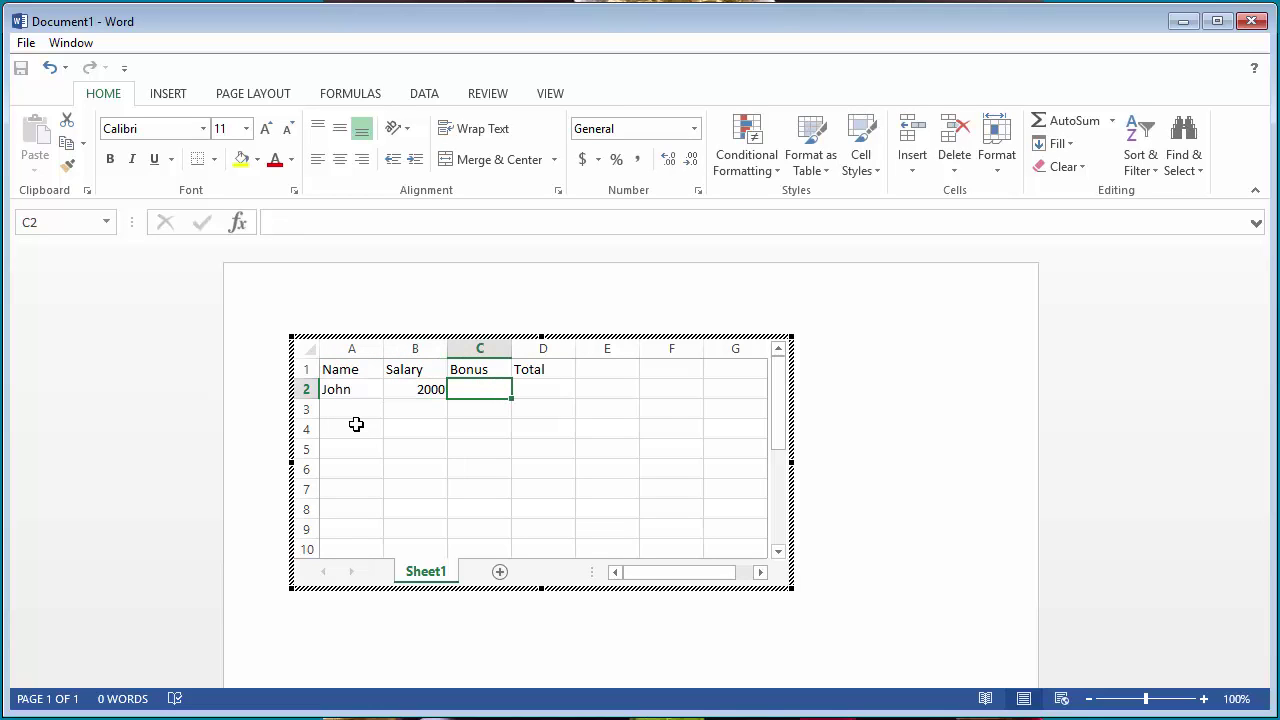
pyautogui.write('500')
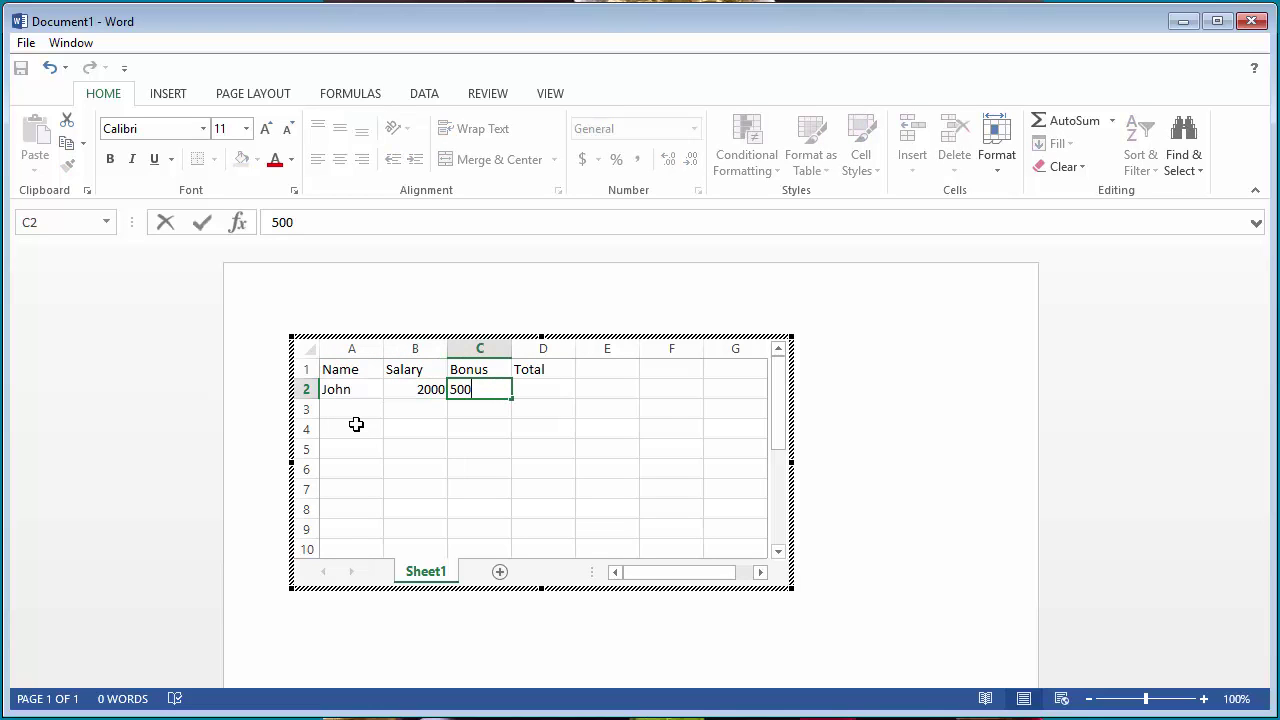
pyautogui.press('Tab')
pyautogui.press('Return')
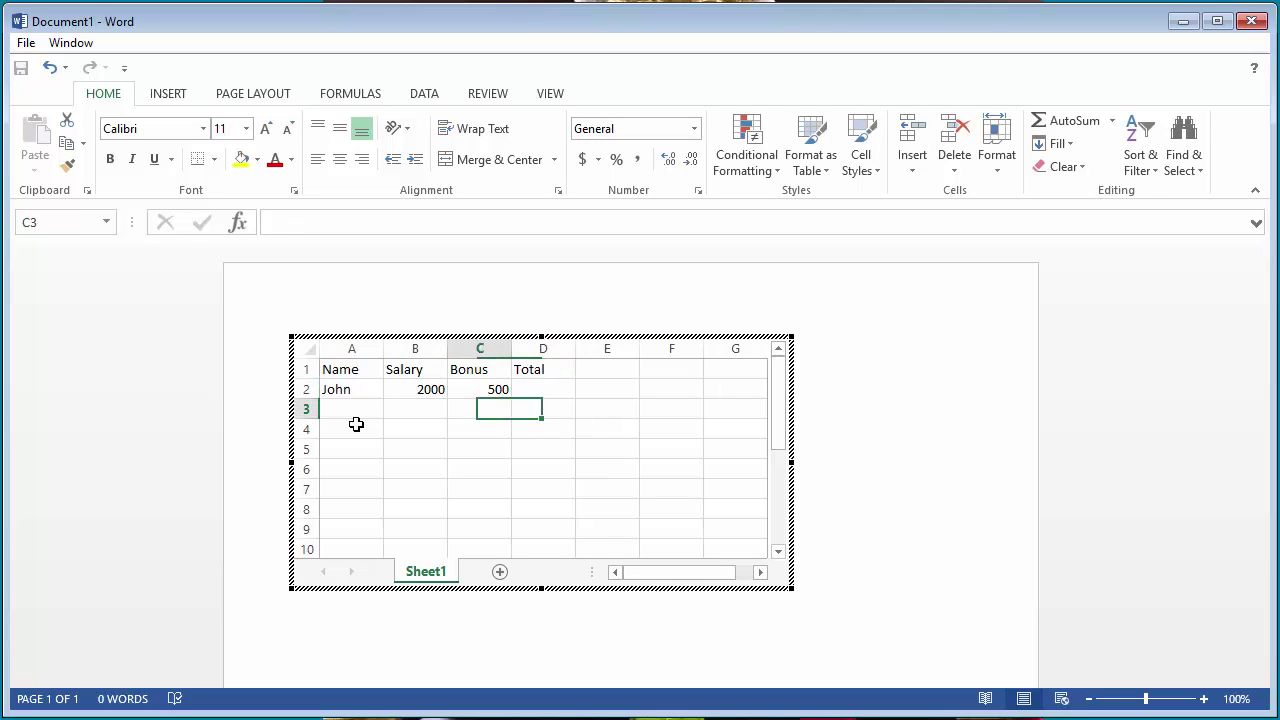
# - Fill row 3 with the second employee's name, salary 3000 and bonus 750
pyautogui.write('D')
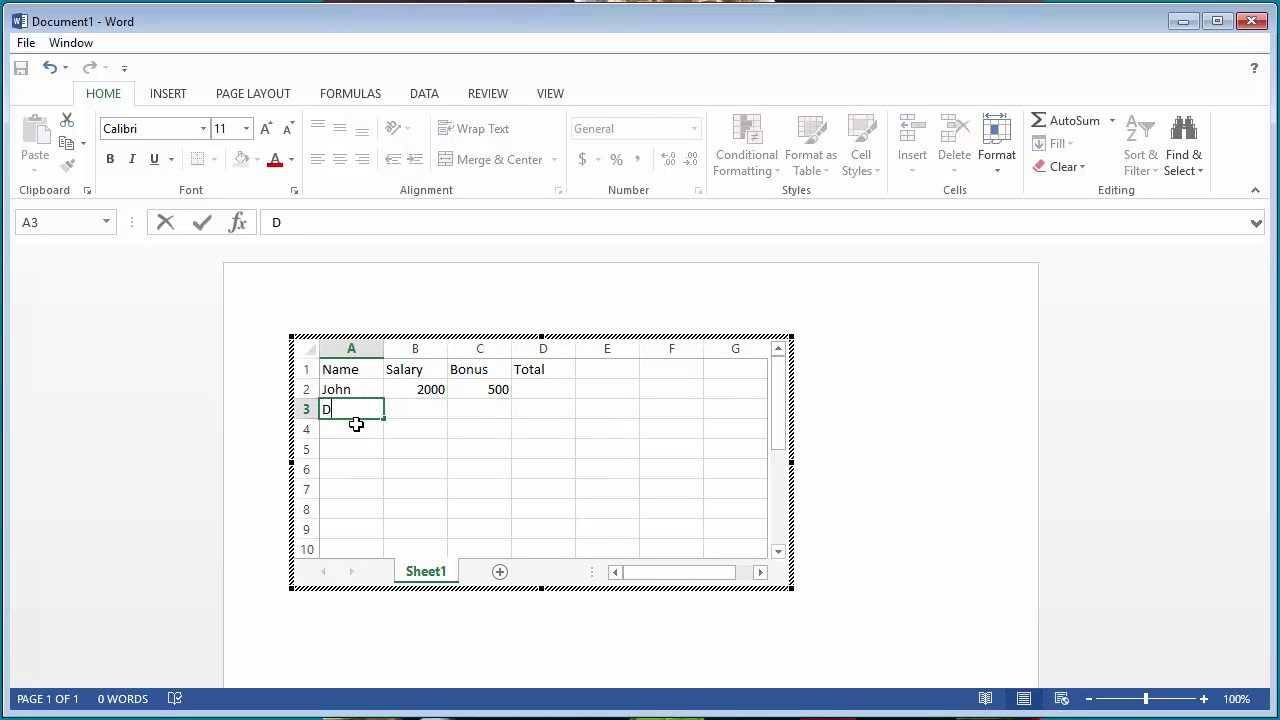
pyautogui.write('avid')
pyautogui.press('Tab')
pyautogui.write('30')
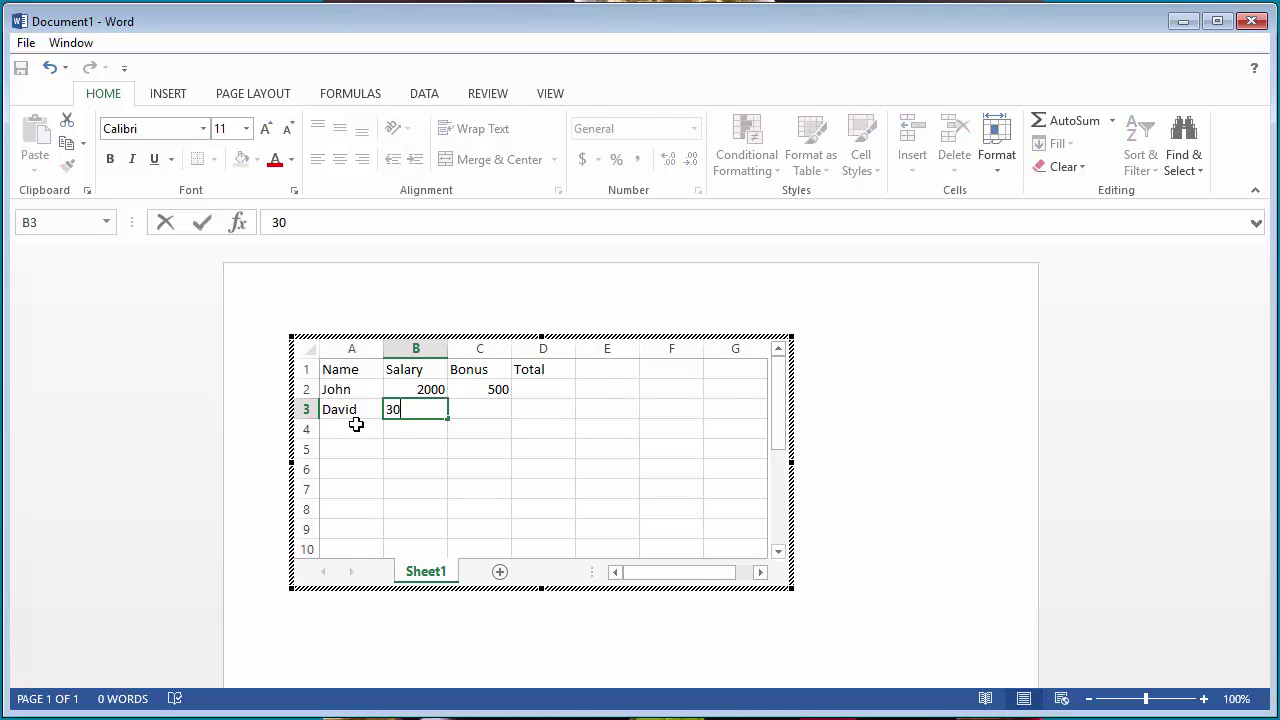
pyautogui.write('00')
pyautogui.press('Tab')
pyautogui.write('7')
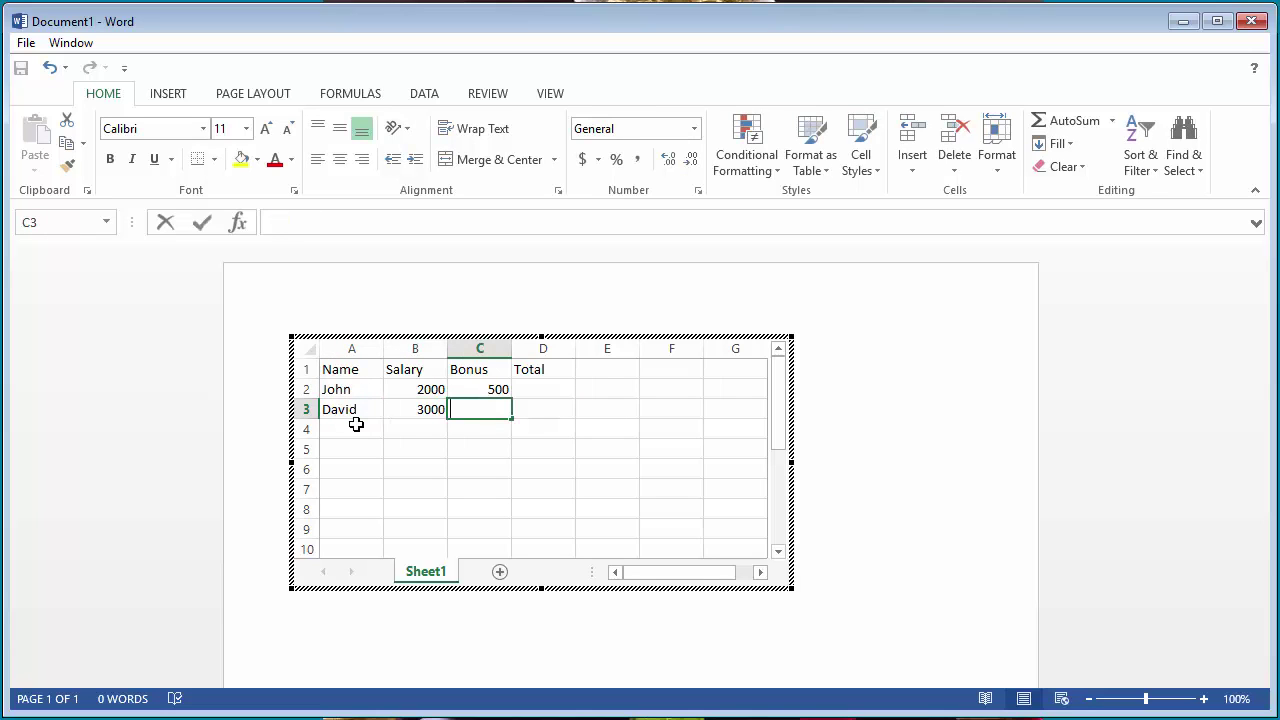
pyautogui.write('50')
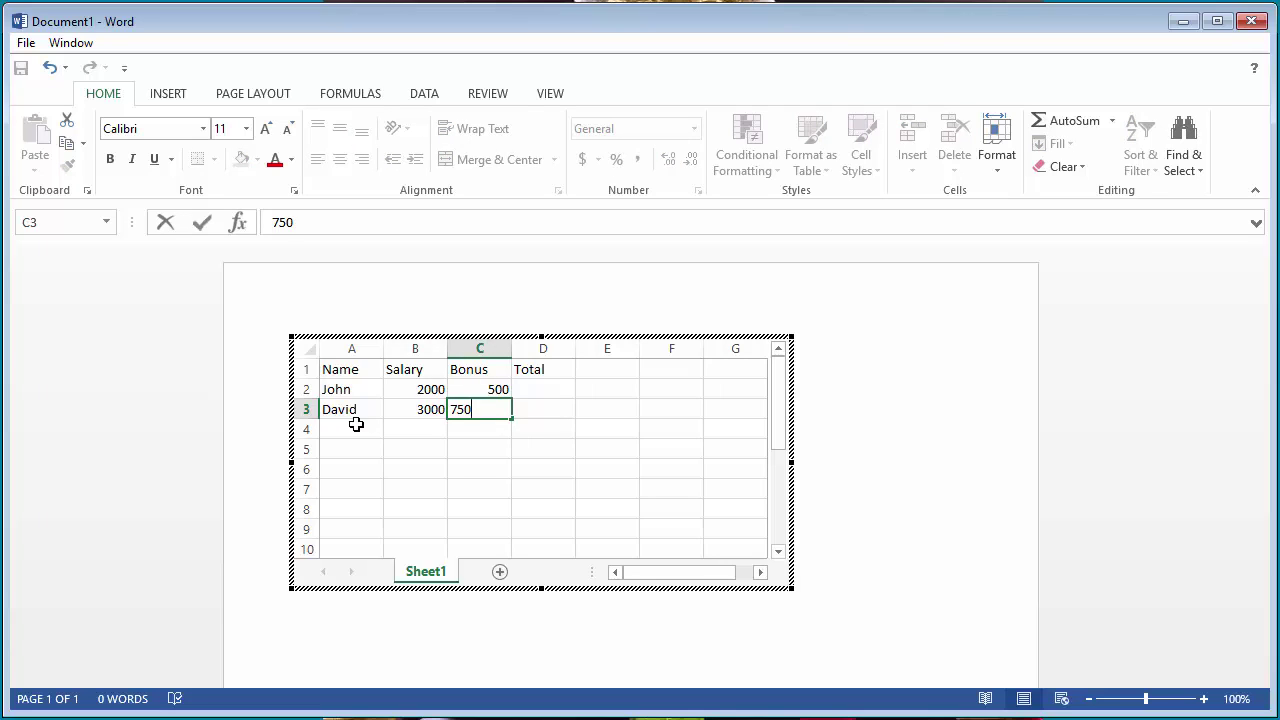
pyautogui.press('Return')
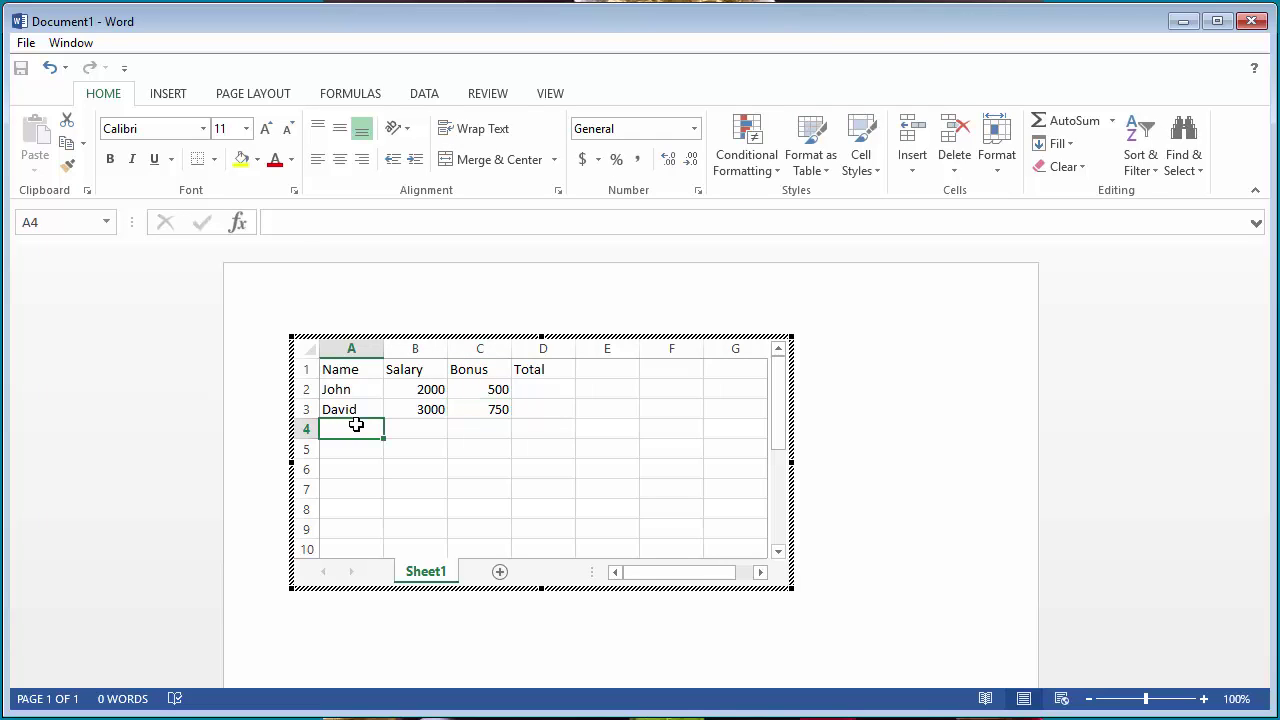
# - Fill row 4 with the third employee's name, salary 5000 and bonus 1000, then move to D2
pyautogui.write('Linda')
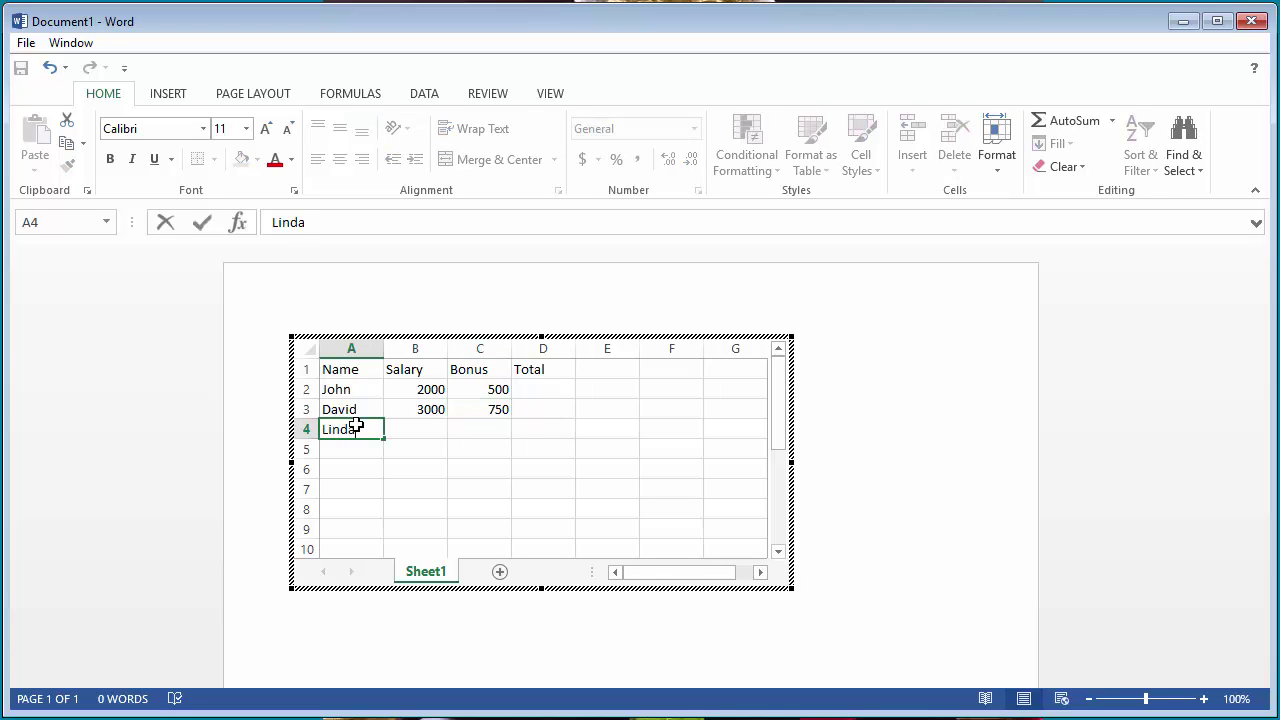
pyautogui.press('Tab')
pyautogui.write('5000')
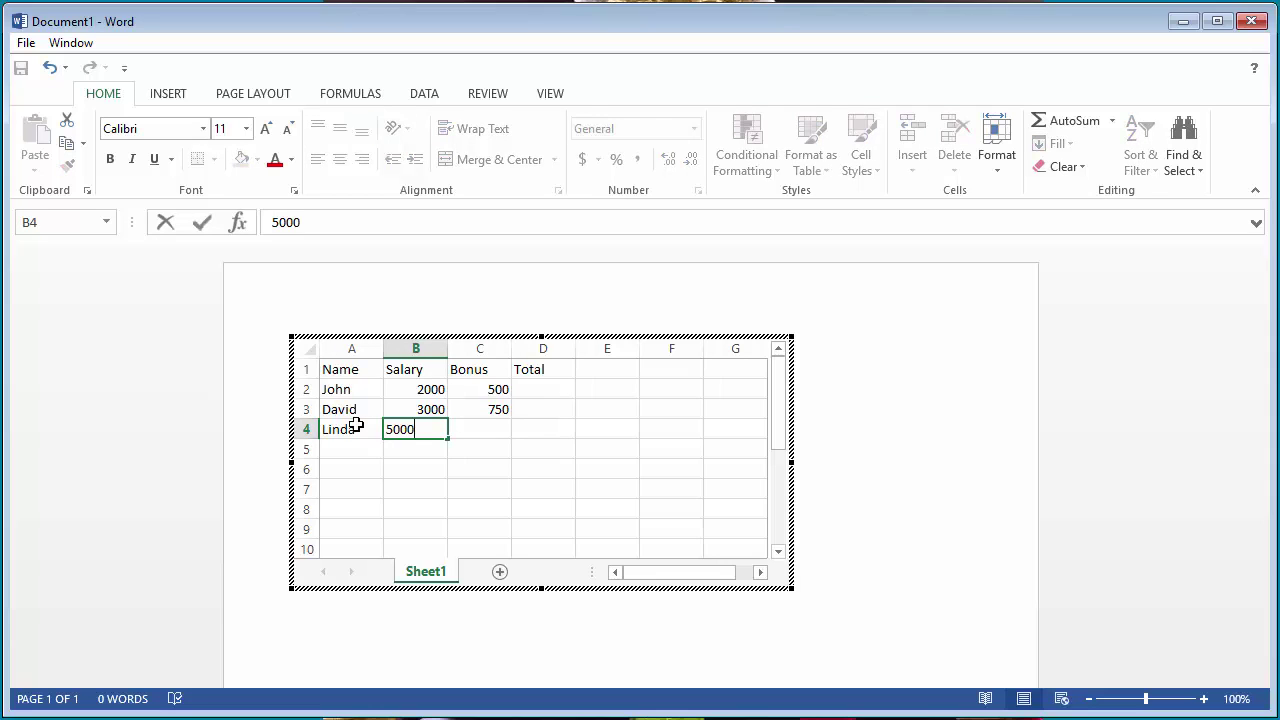
pyautogui.press('Tab')
pyautogui.write('100')
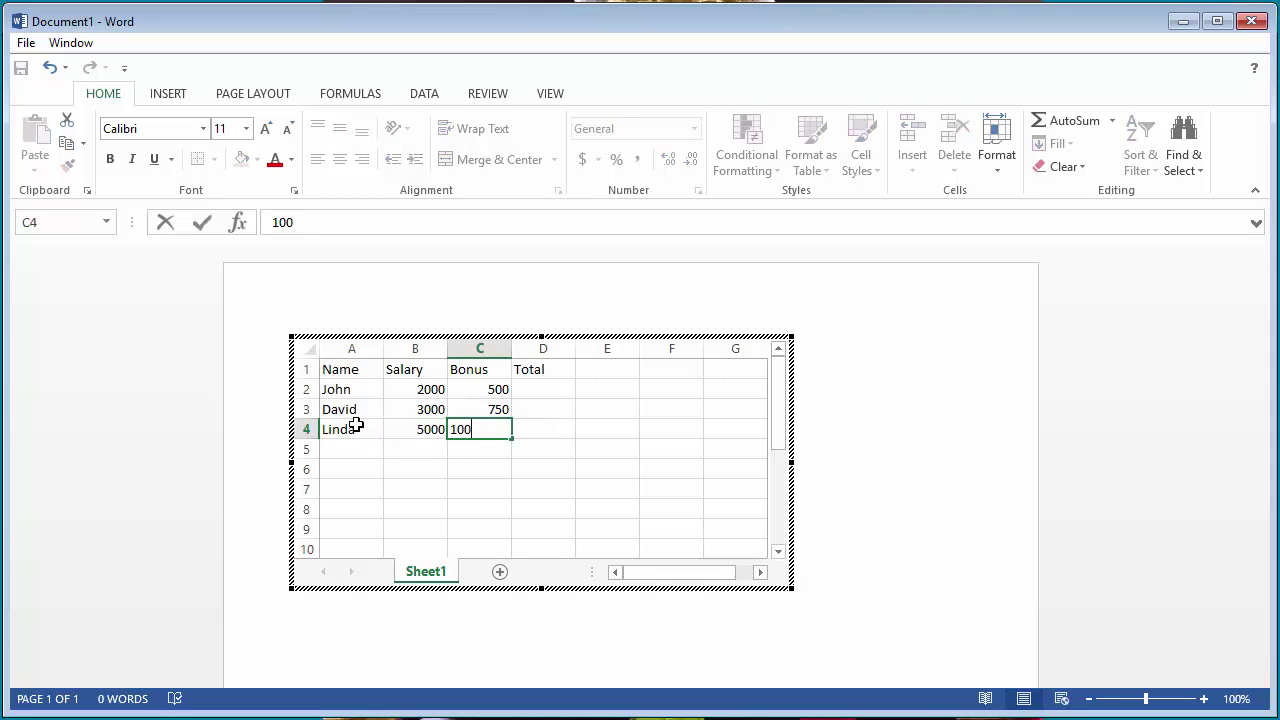
pyautogui.write('0')
pyautogui.press('Tab')
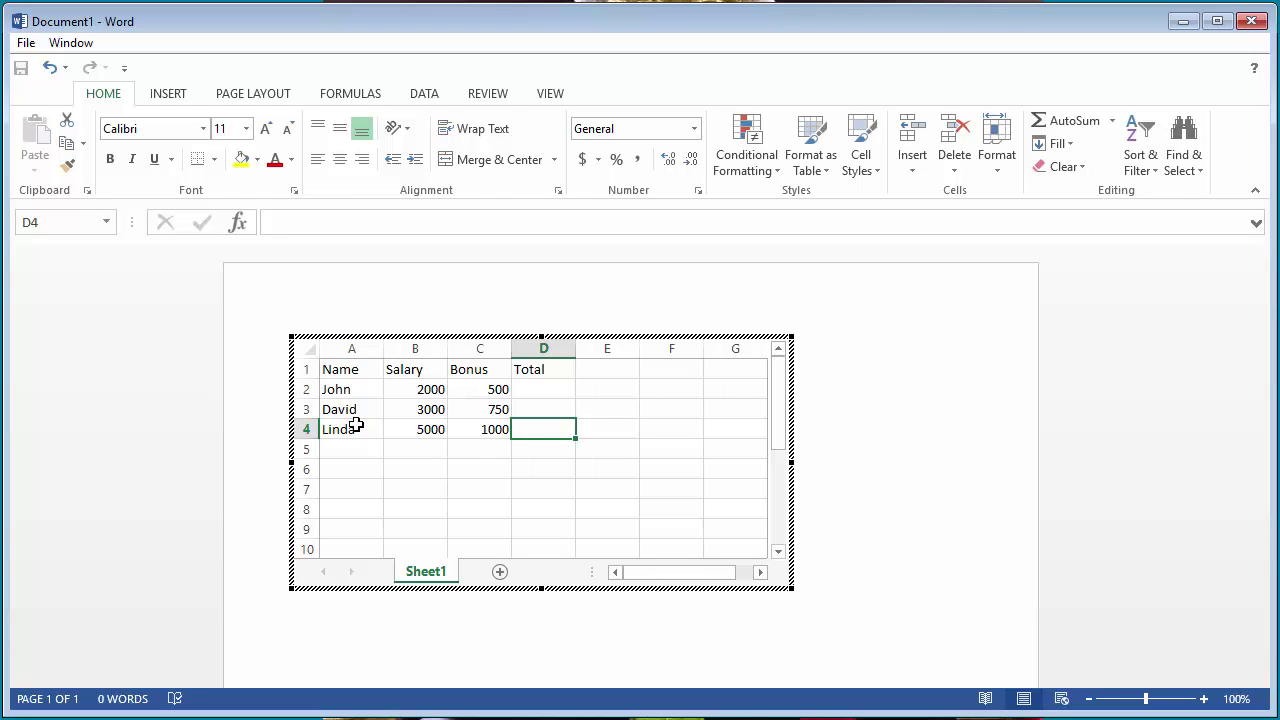
pyautogui.press('Up')
pyautogui.press('Up')
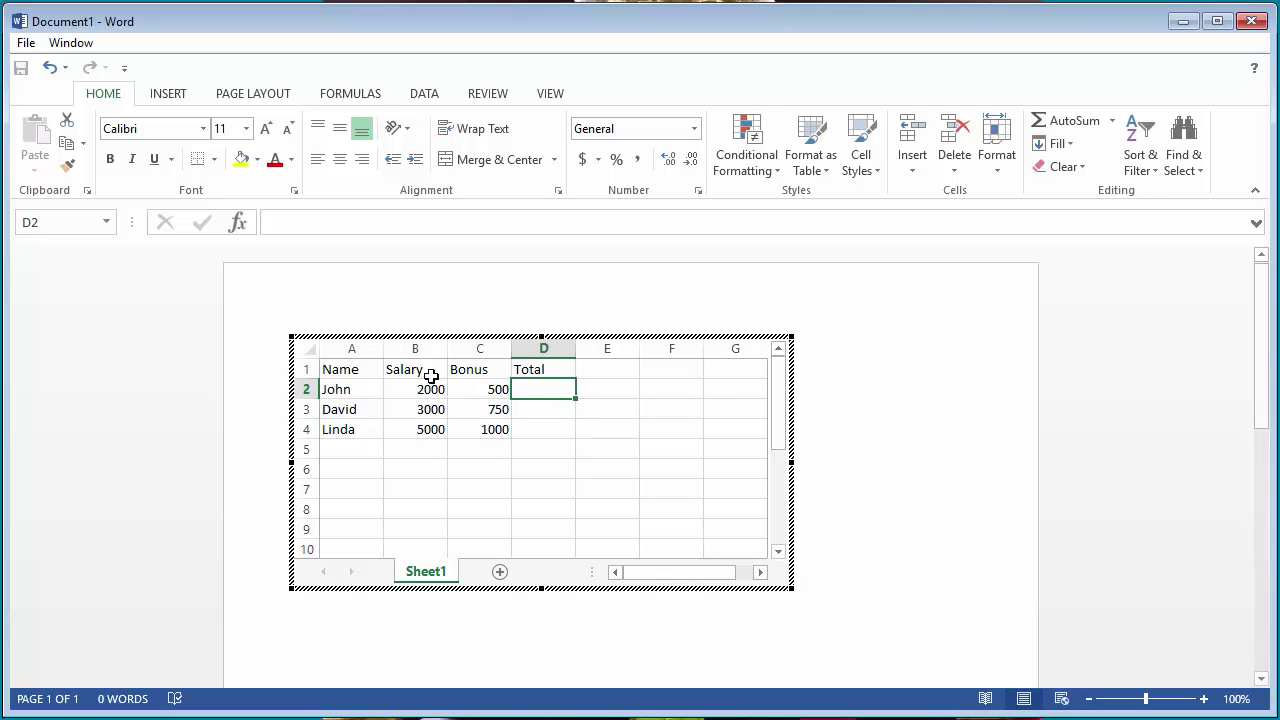
# - Enter =SUM(B2:C2) in cell D2 so the first total shows 2500
pyautogui.doubleClick(534, 390)
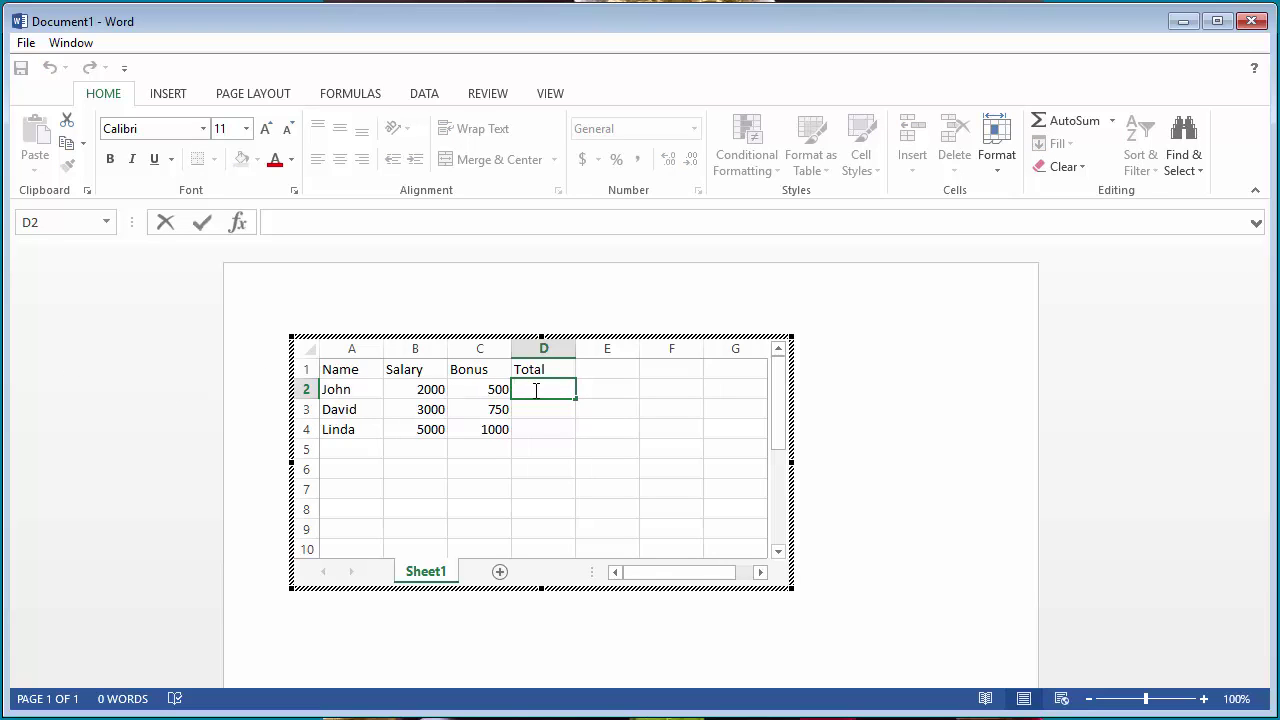
pyautogui.write('=')
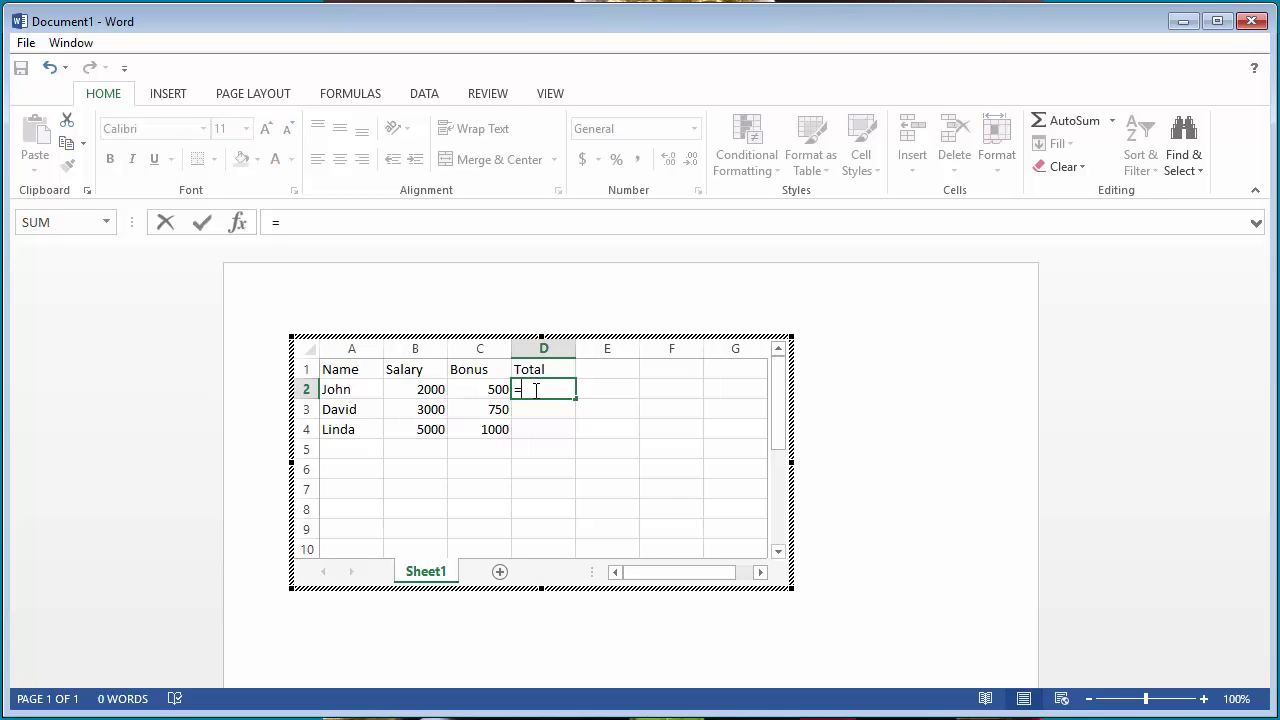
pyautogui.write('SUM(')
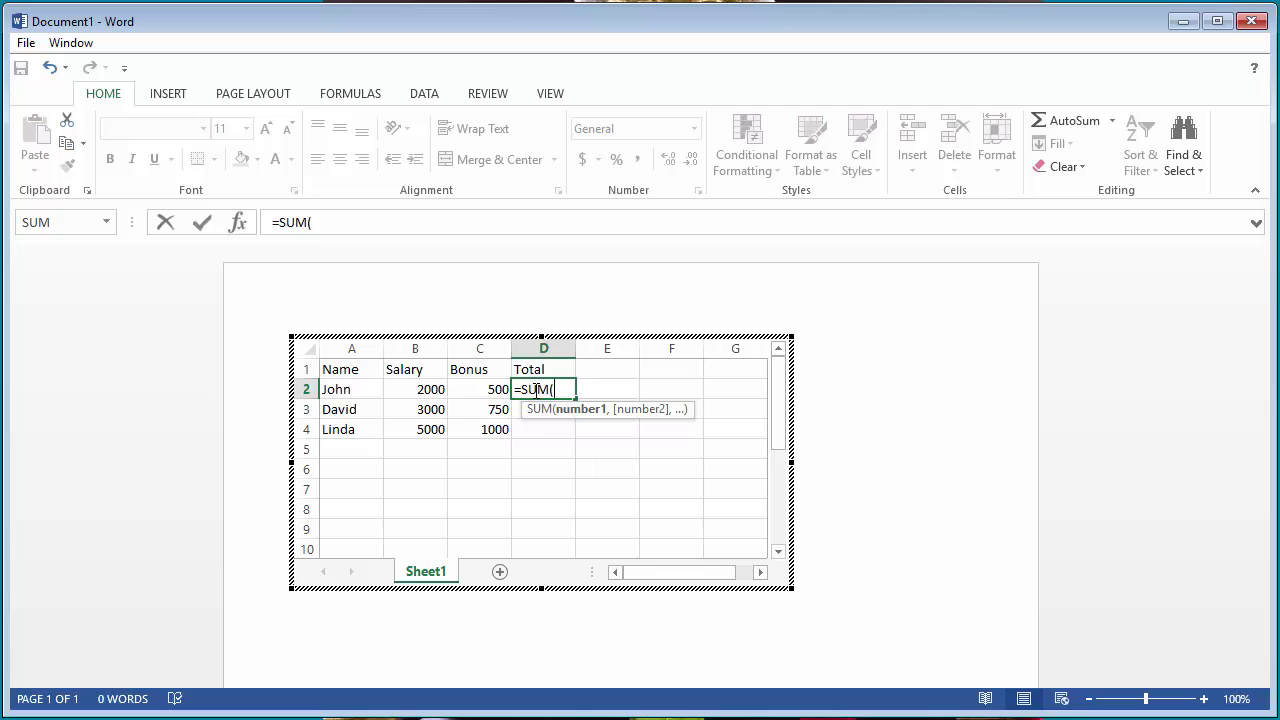
pyautogui.write('B2')
pyautogui.write(':')
pyautogui.write('C')
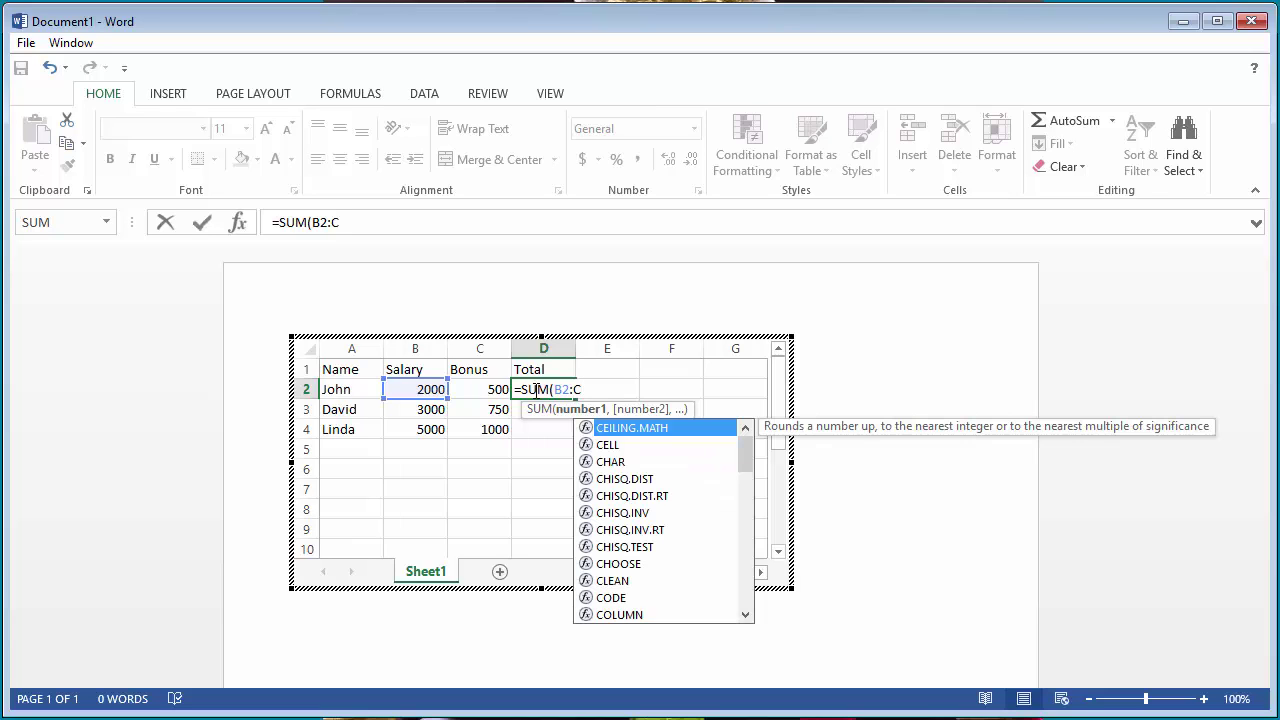
pyautogui.write('2)')
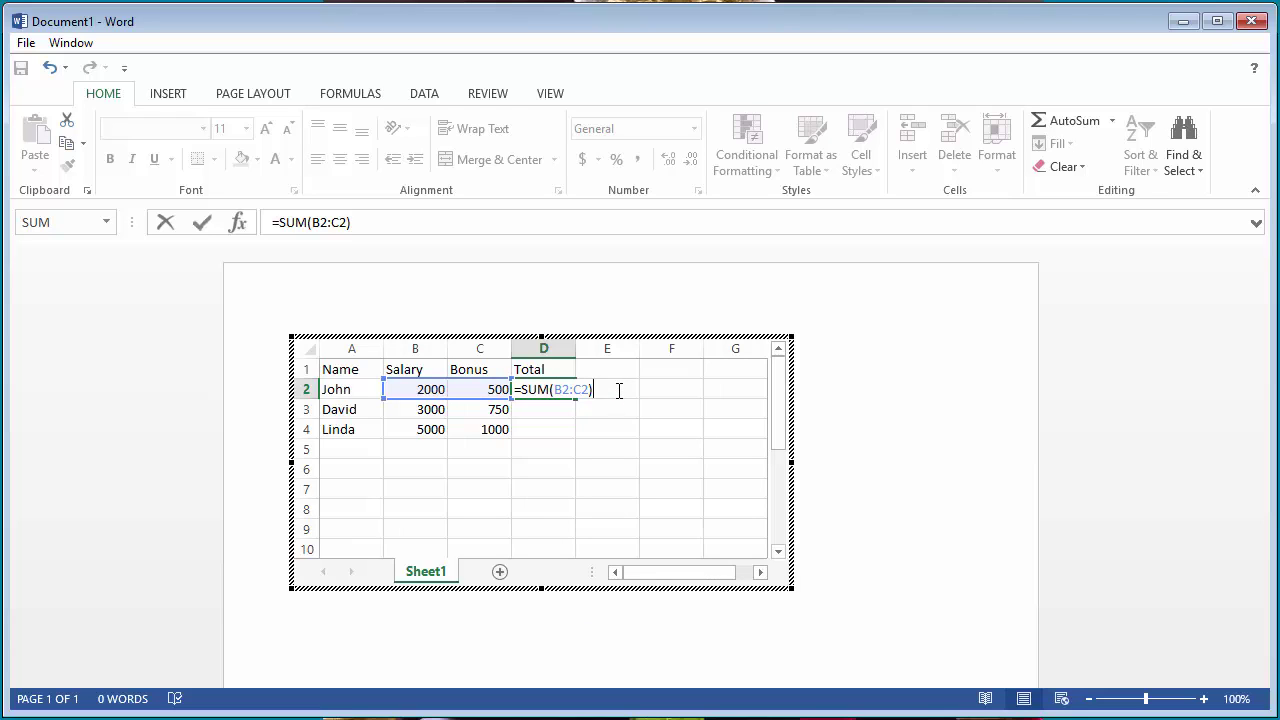
pyautogui.click(597, 410)
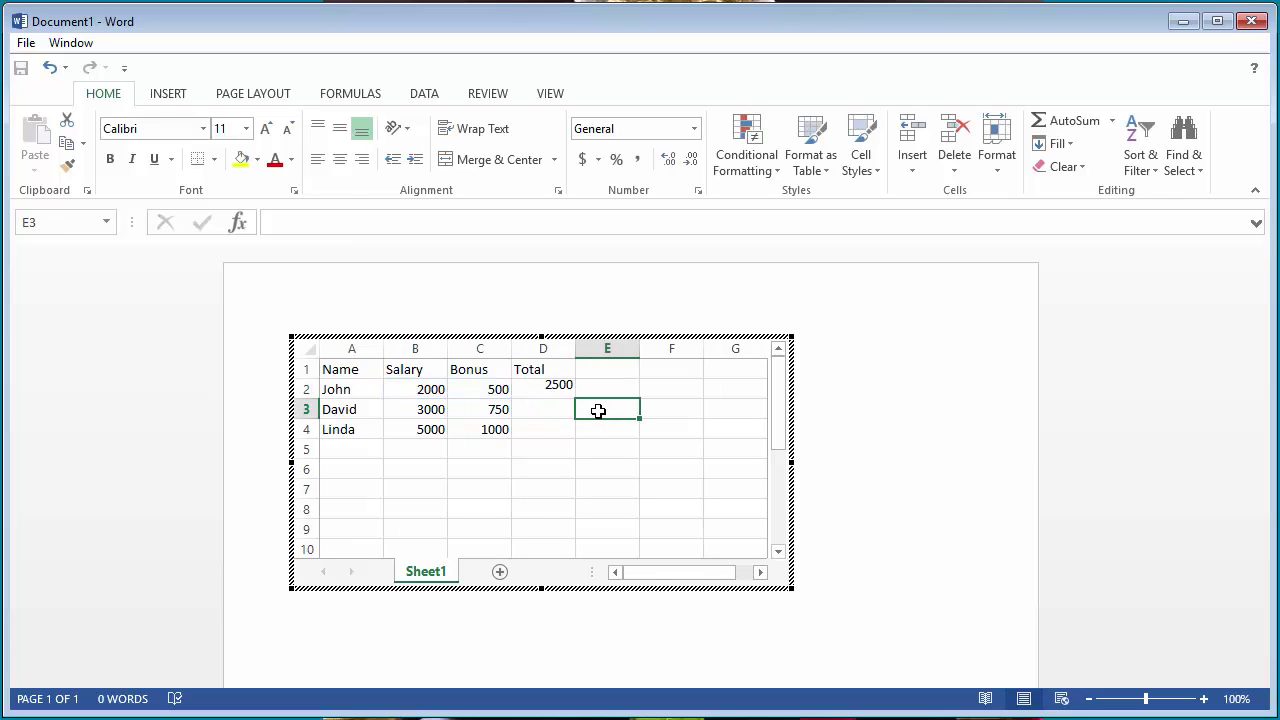
pyautogui.click(549, 392)
# - Copy D2's sum formula into D3:D4, giving totals 3750 and 6000
pyautogui.rightClick(549, 397)
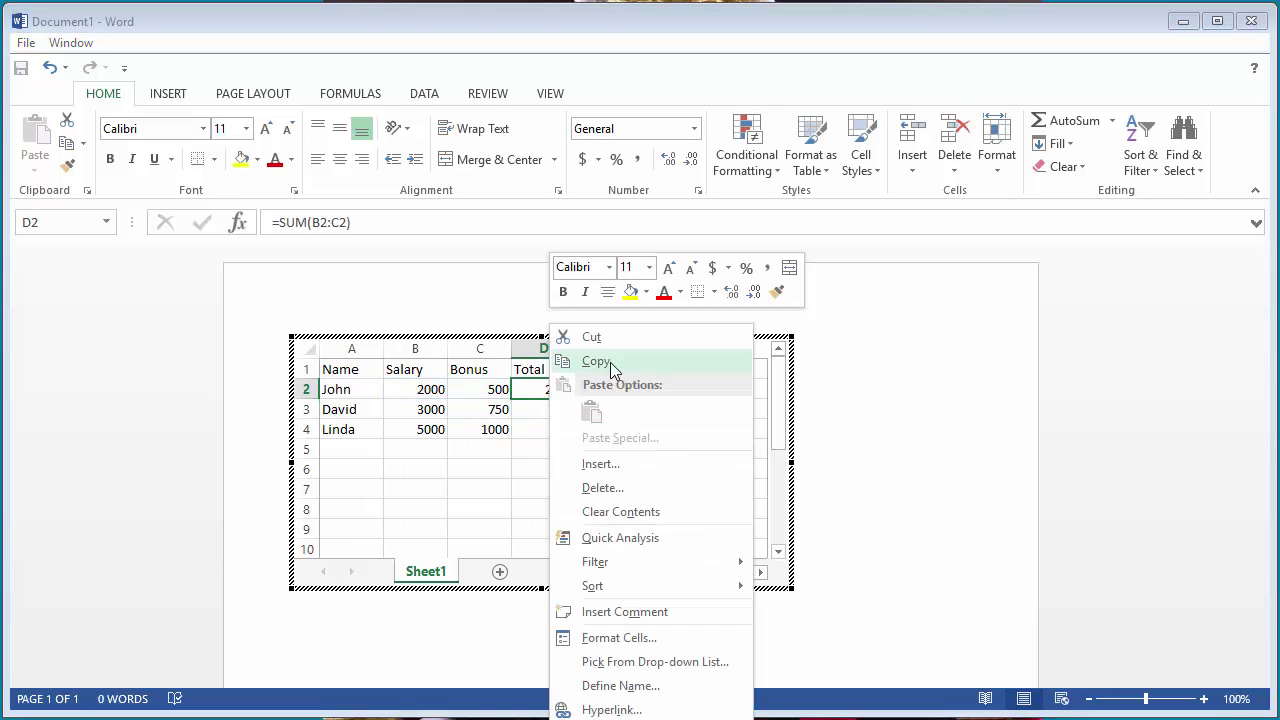
pyautogui.click(610, 362)
pyautogui.click(535, 412)
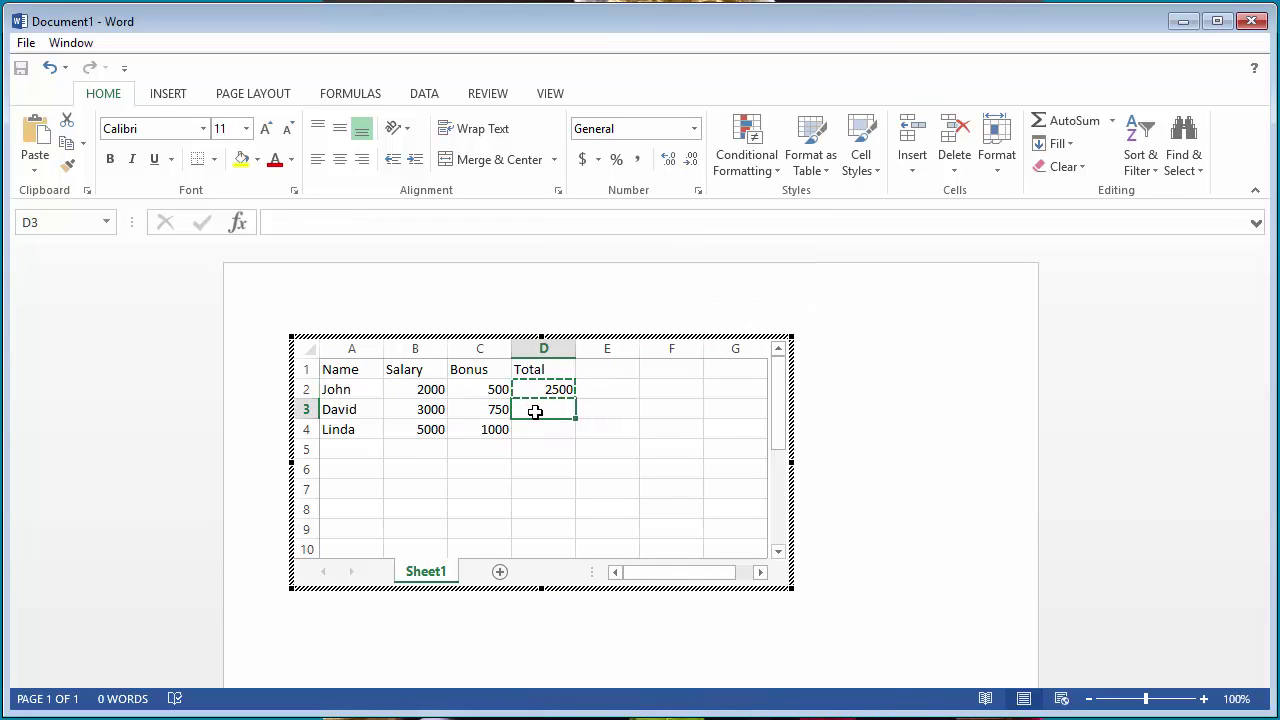
pyautogui.hotkey('shift', 'Down')
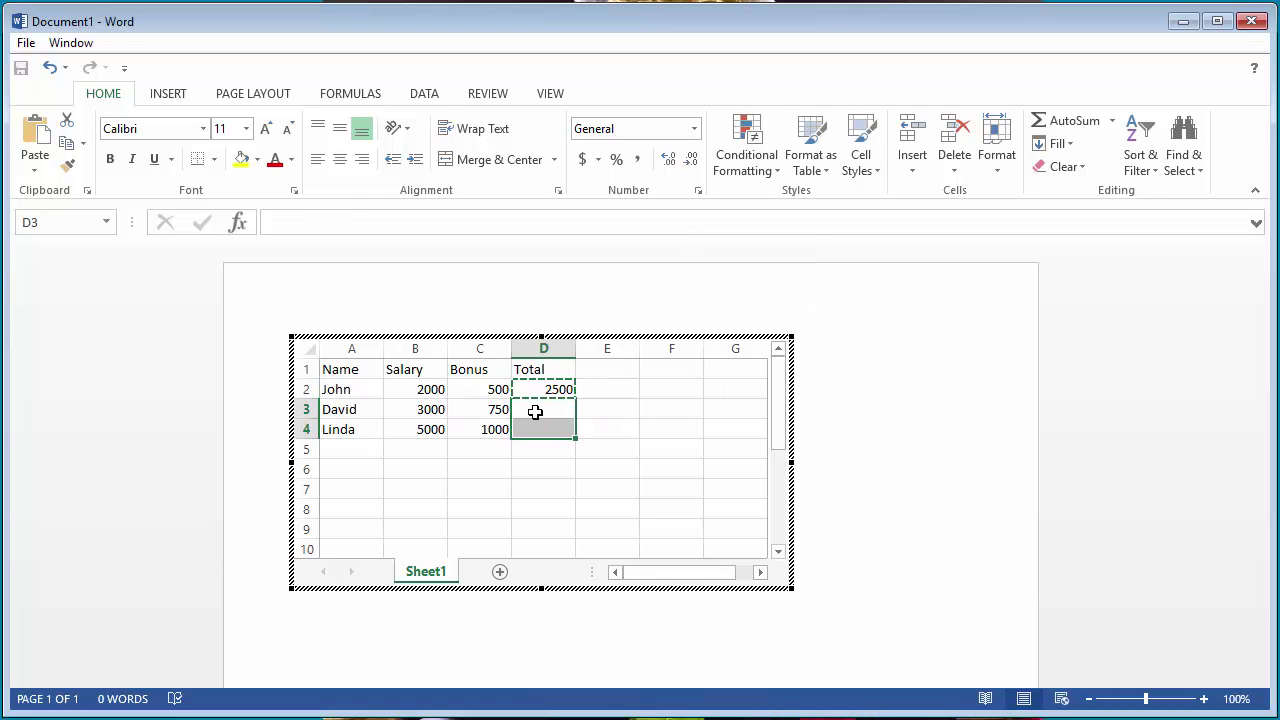
pyautogui.rightClick(535, 412)
pyautogui.moveTo(577, 103)
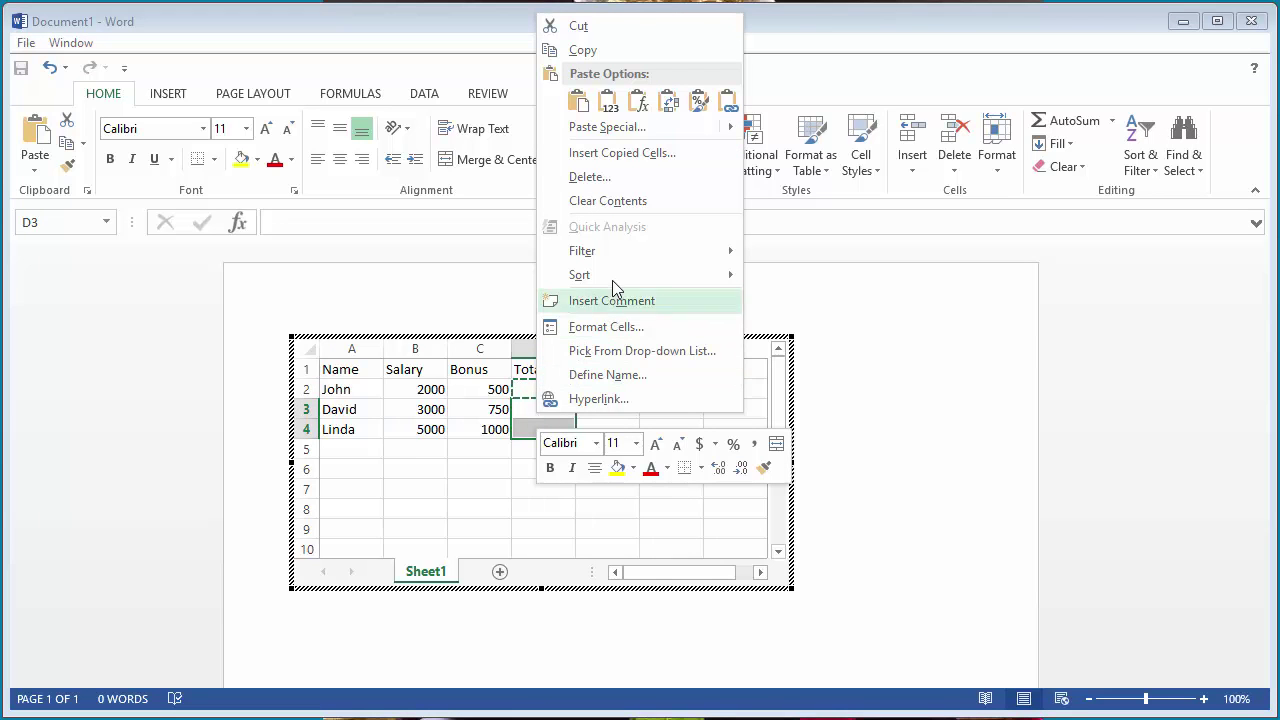
pyautogui.click(577, 105)
pyautogui.click(629, 414)
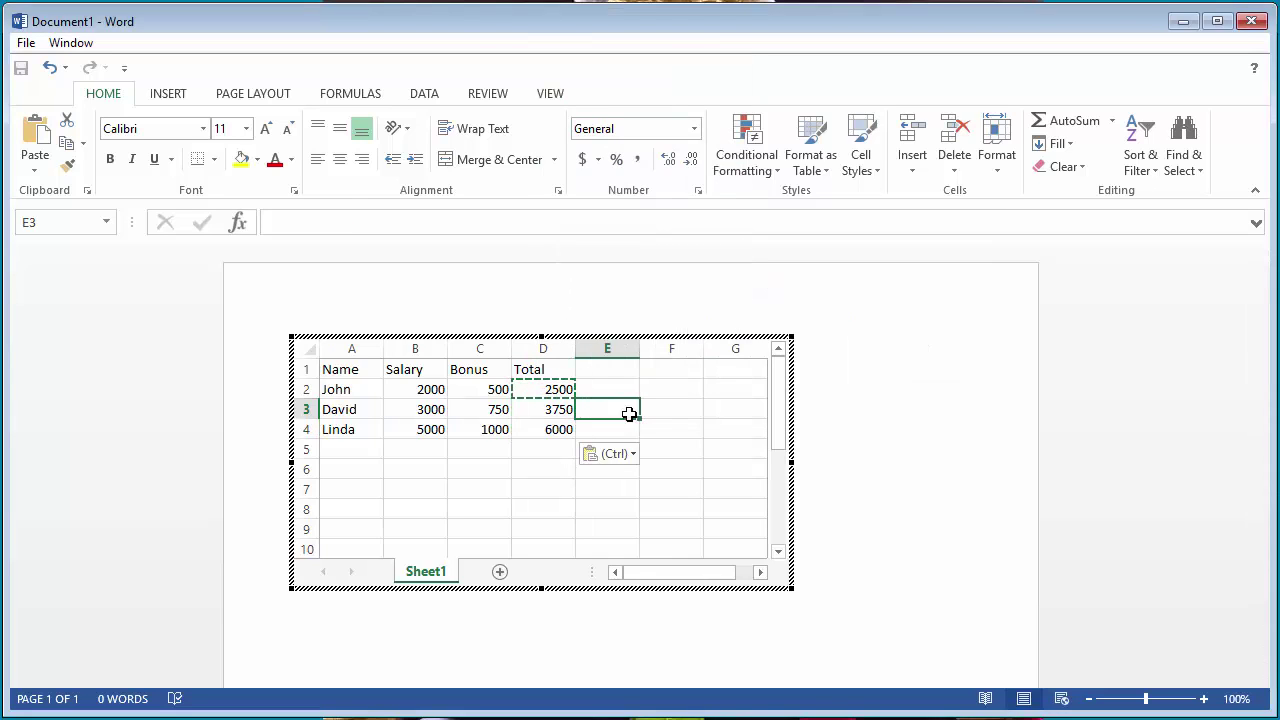
pyautogui.press('F2')
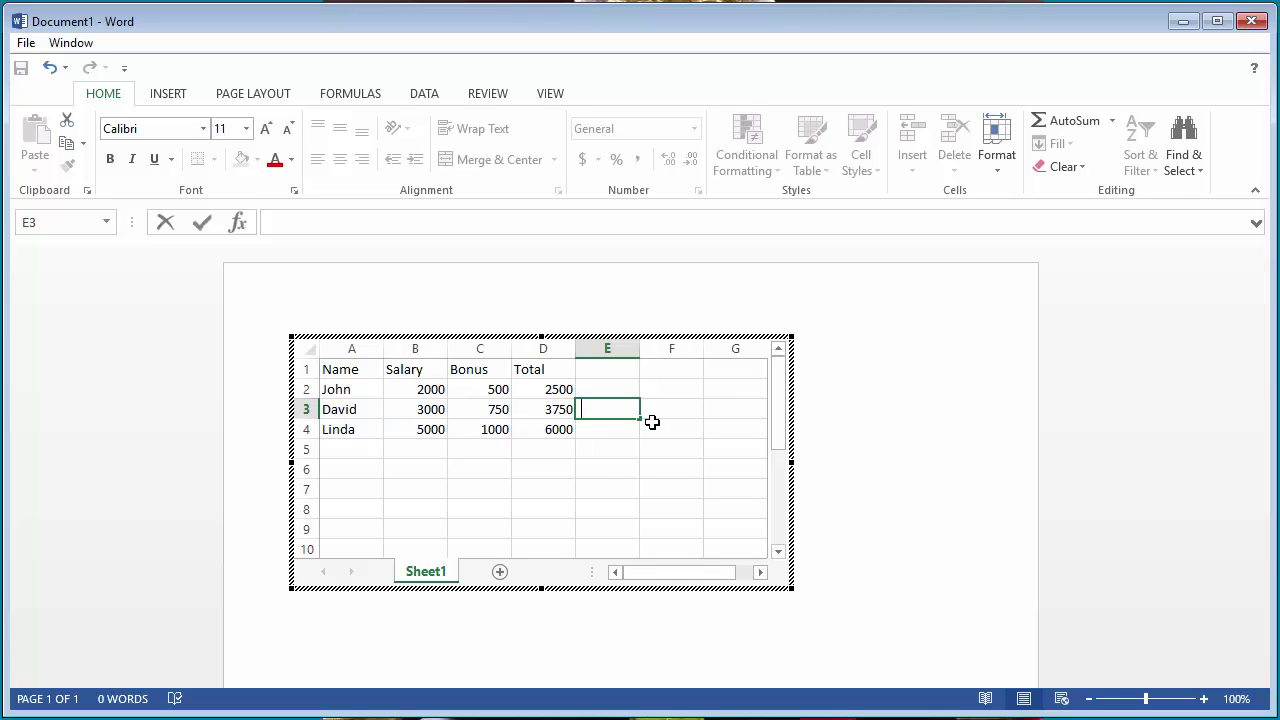
# - Select A1:D6 and apply All Borders from the Home Borders dropdown
pyautogui.click(331, 375)
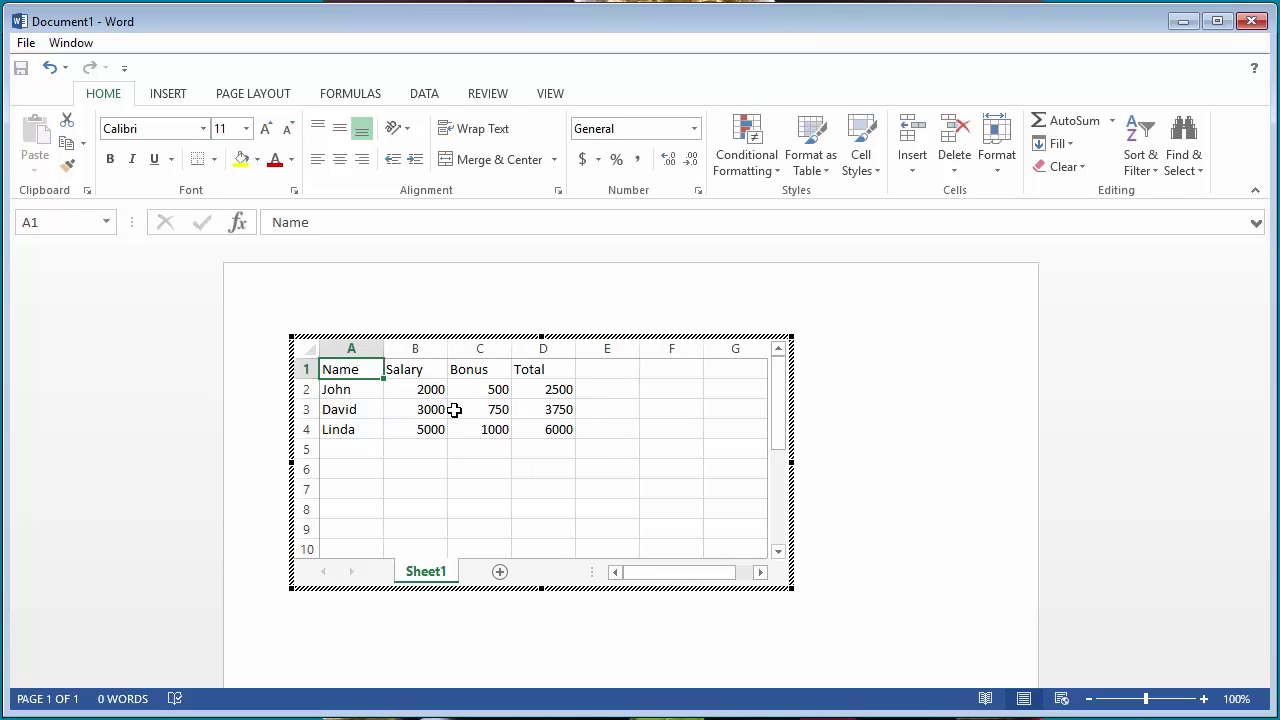
pyautogui.hotkey('shift', 'Down')
pyautogui.hotkey('shift', 'Down')
pyautogui.hotkey('shift', 'Down')
pyautogui.hotkey('shift', 'Down')
pyautogui.hotkey('shift', 'Down')
pyautogui.hotkey('shift', 'Right')
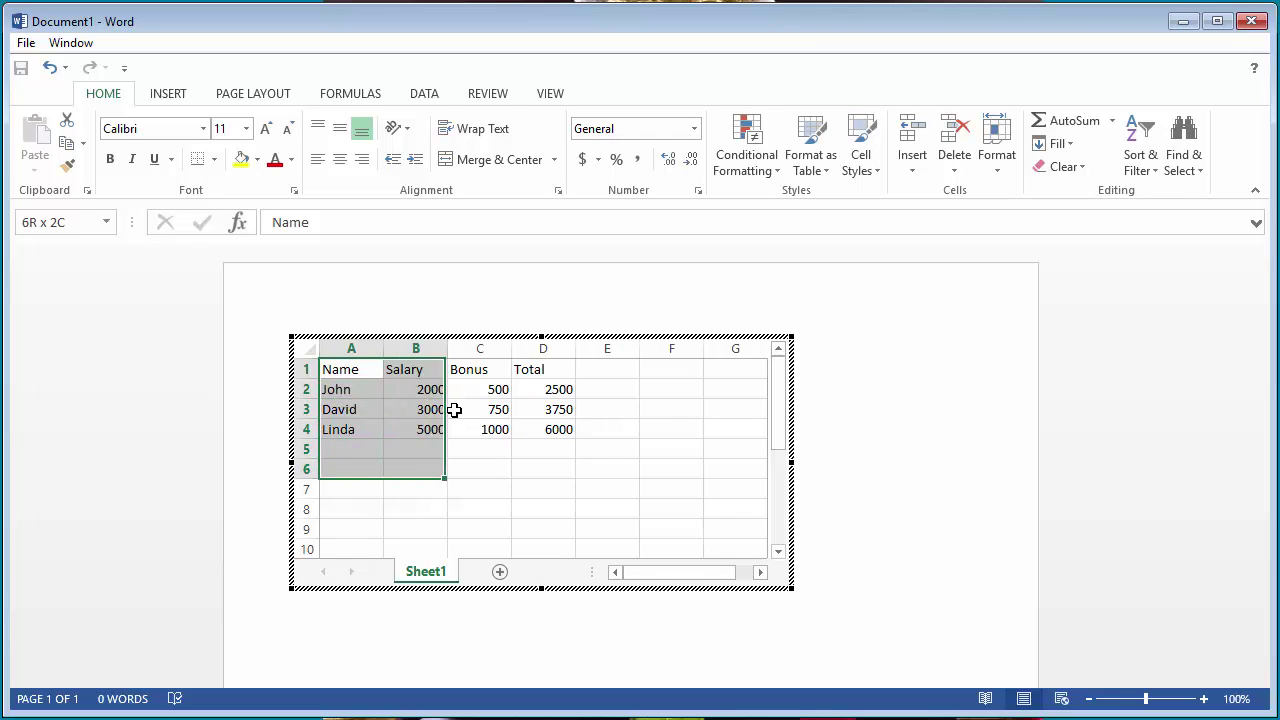
pyautogui.hotkey('shift', 'Right')
pyautogui.hotkey('shift', 'Right')
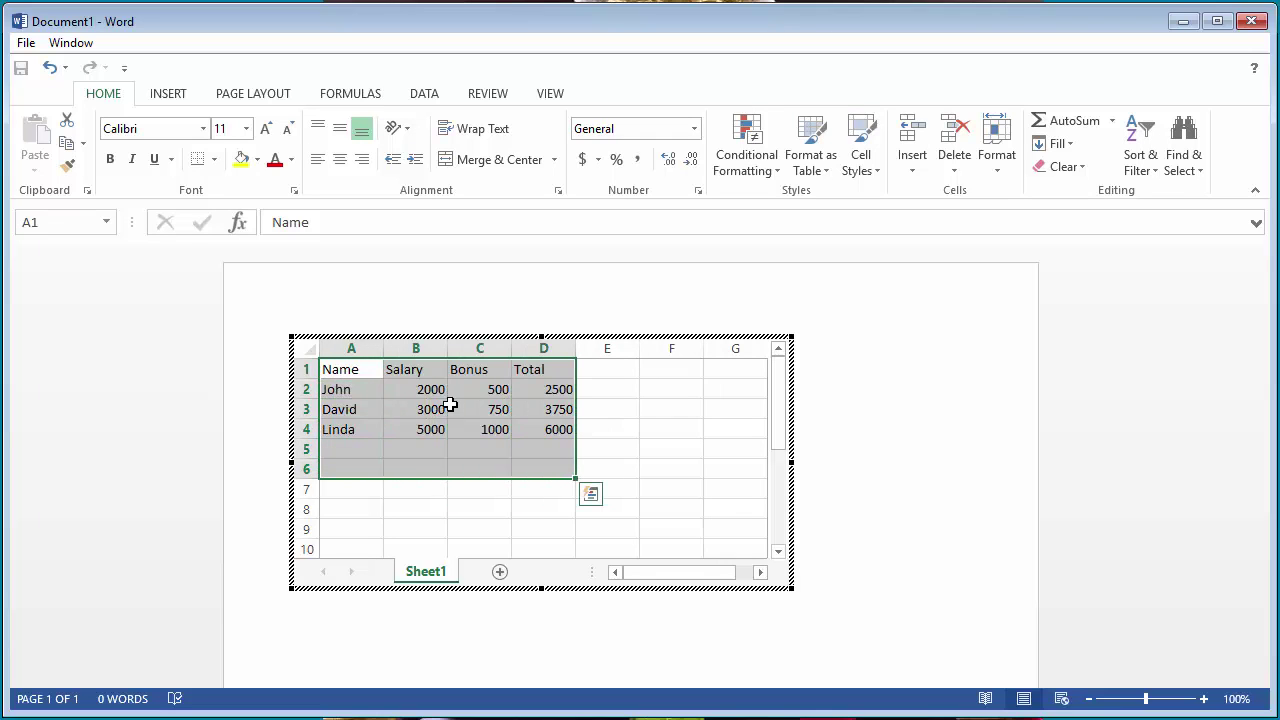
pyautogui.click(213, 159)
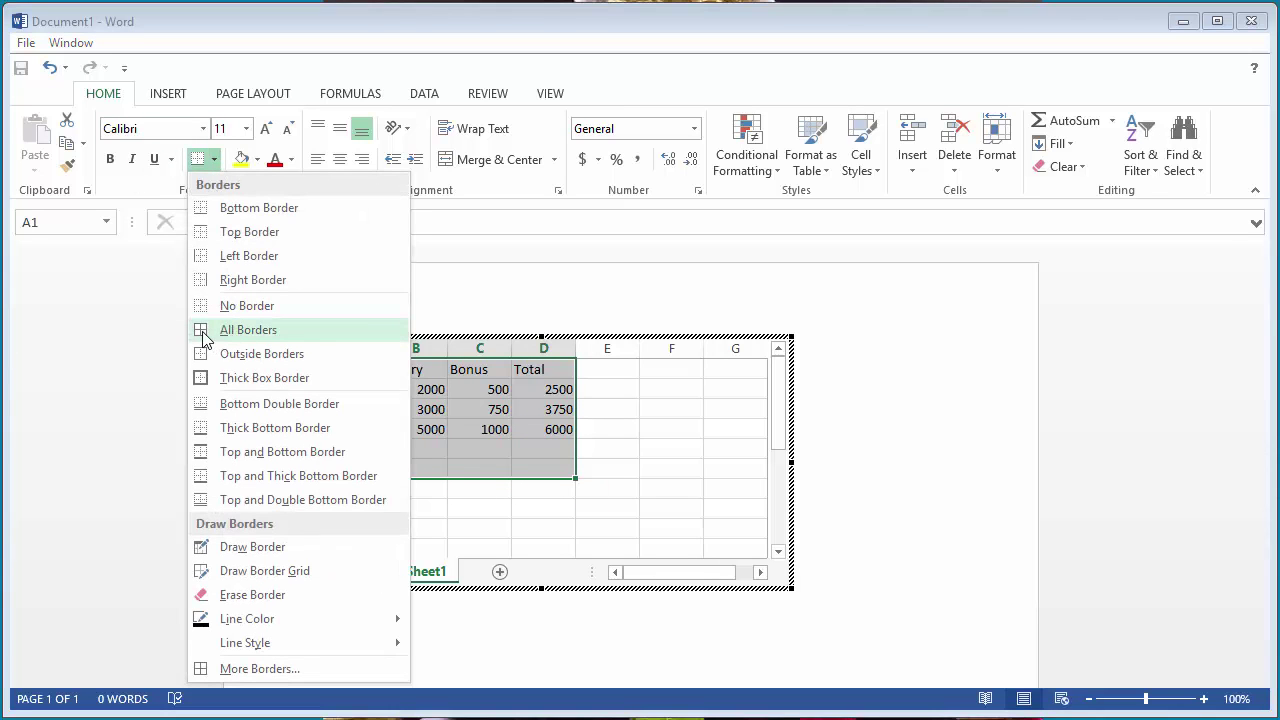
pyautogui.click(248, 330)
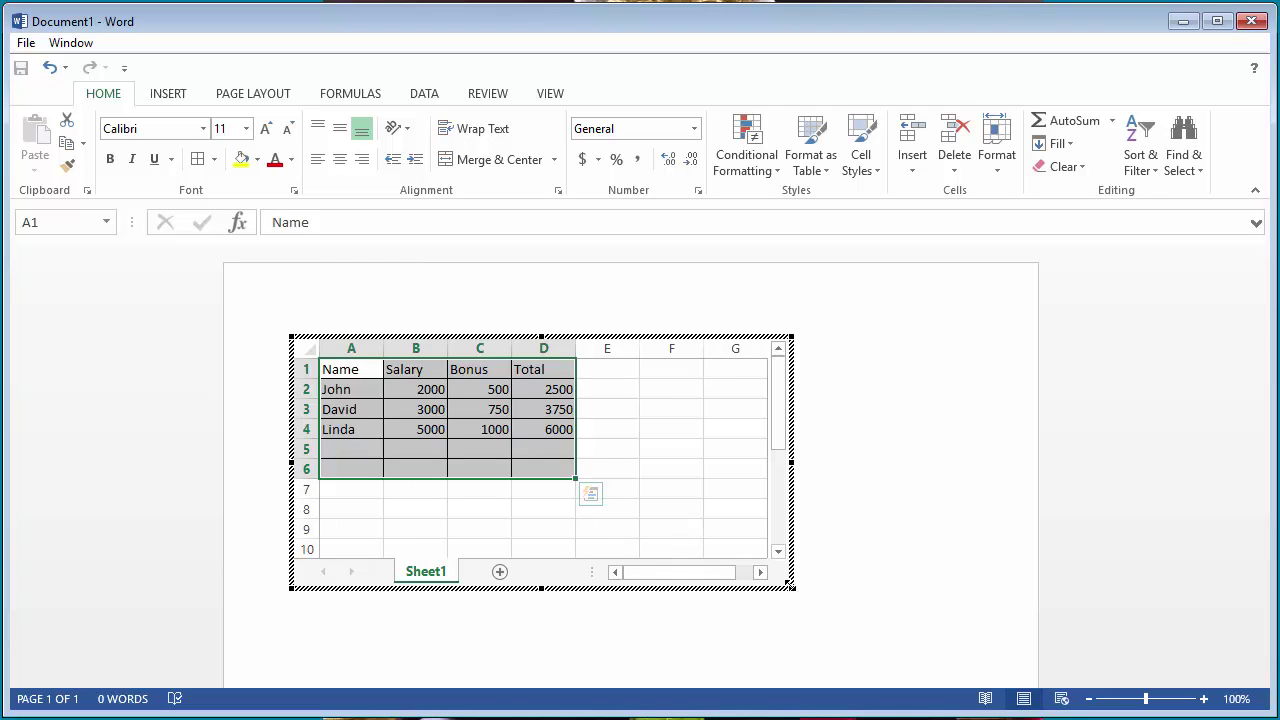
# - Shrink the embedded sheet's frame to columns A–D and return to the Word page
pyautogui.moveTo(790, 587); pyautogui.dragTo(667, 535)
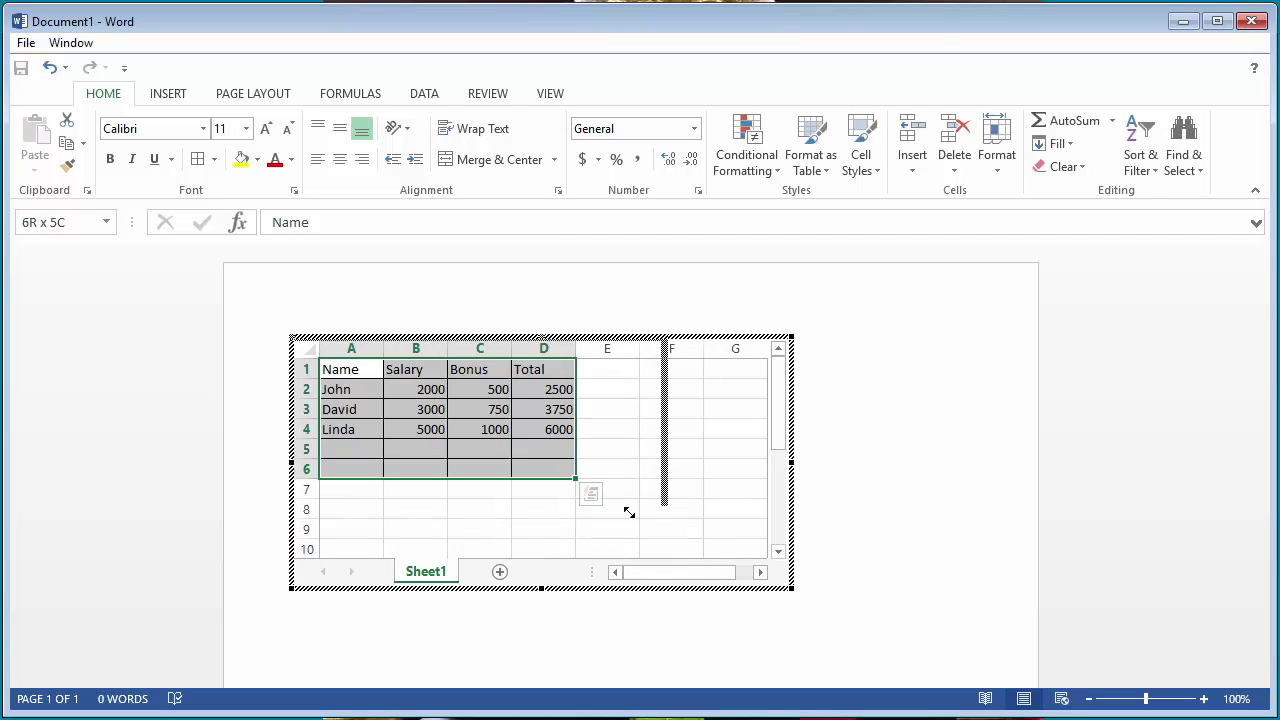
pyautogui.moveTo(668, 535); pyautogui.dragTo(611, 504)
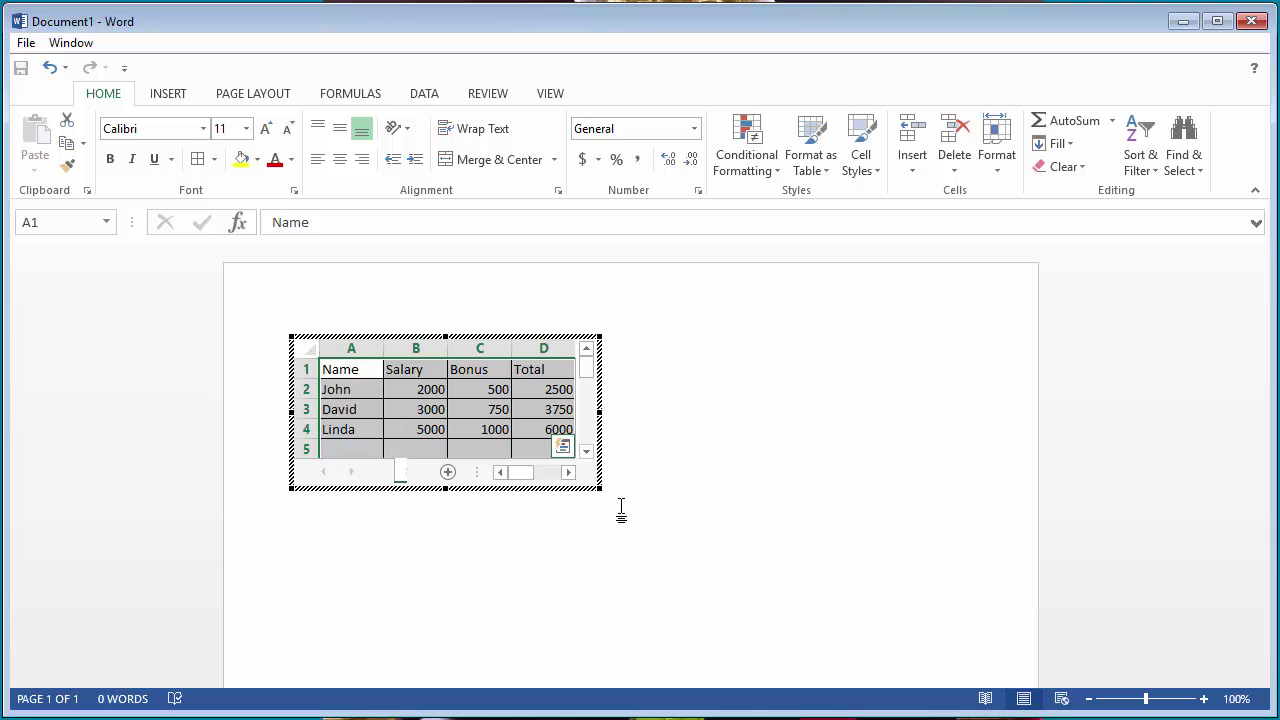
pyautogui.click(550, 557)
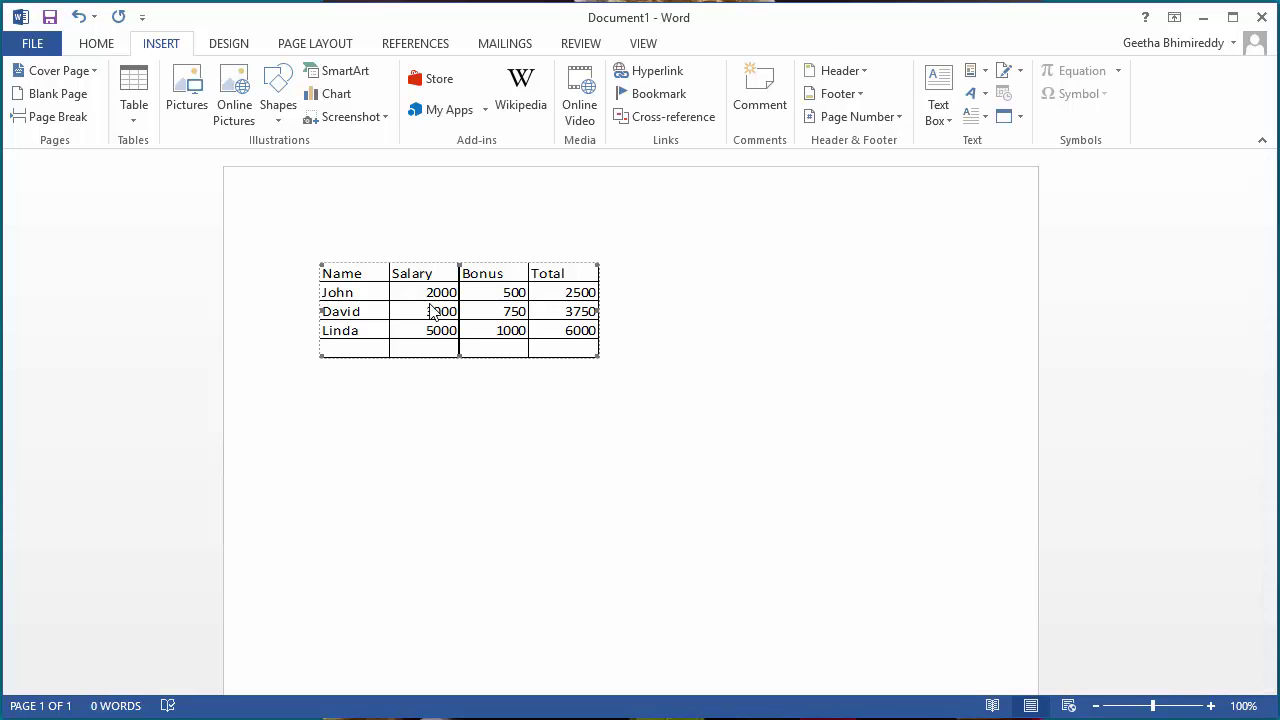
# - Double-click the embedded salary table to reopen it for in-place editing
pyautogui.doubleClick(432, 312)
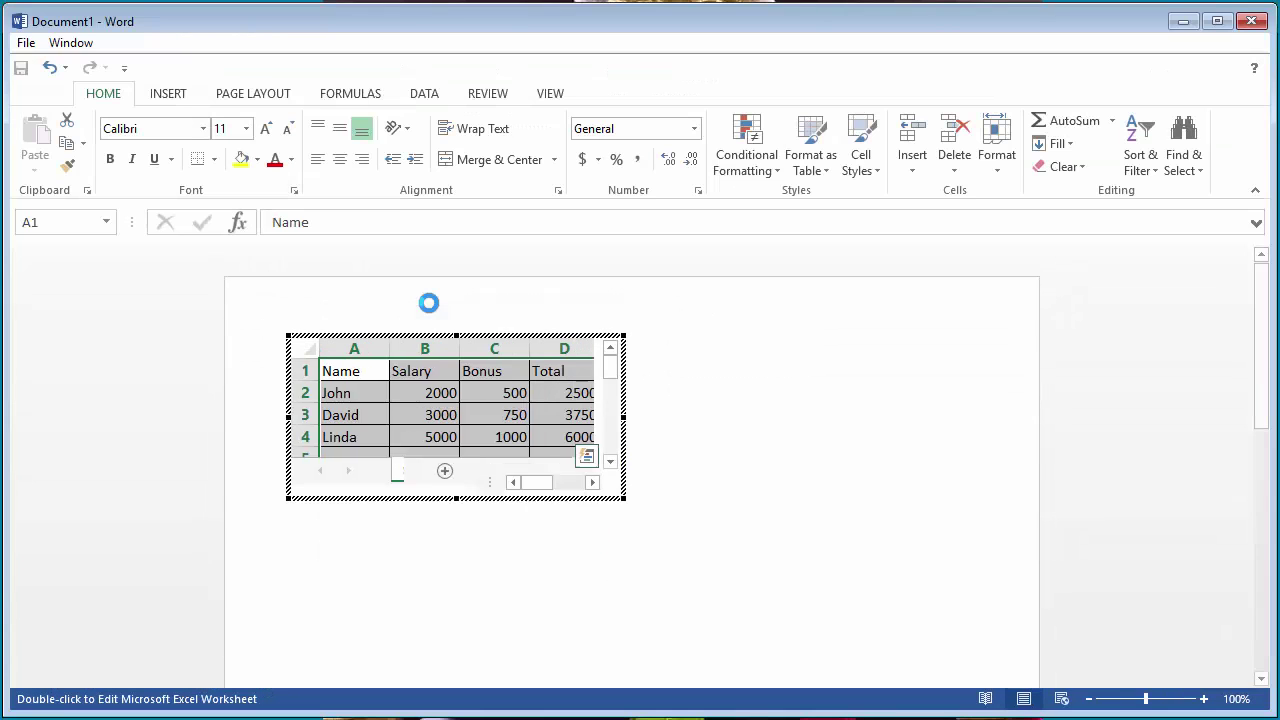